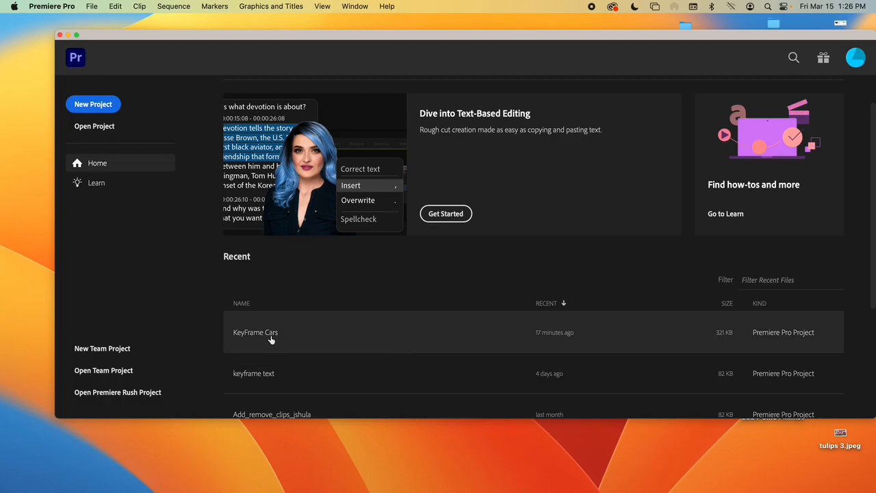
Open the recent project KeyFrame Cars and reposition its window so the whole workspace fits on the screen
{"action": "left_click", "coordinate": [271, 333]}
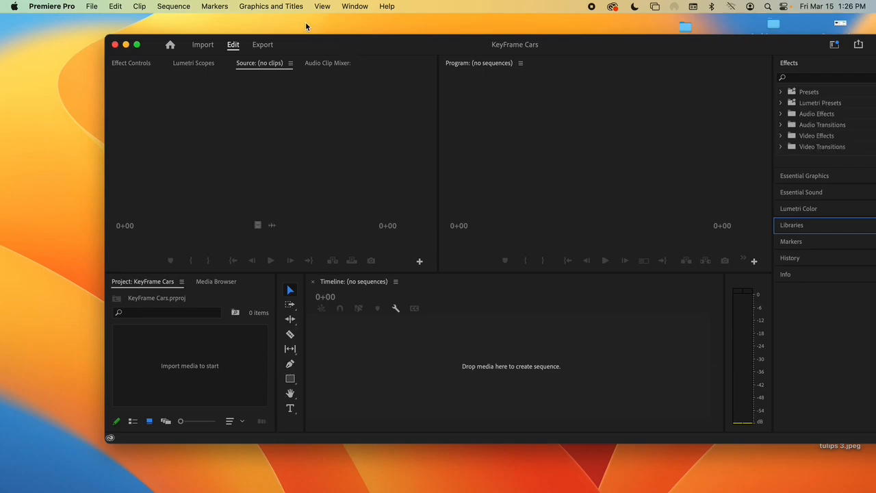
{"action": "double_click", "coordinate": [363, 42]}
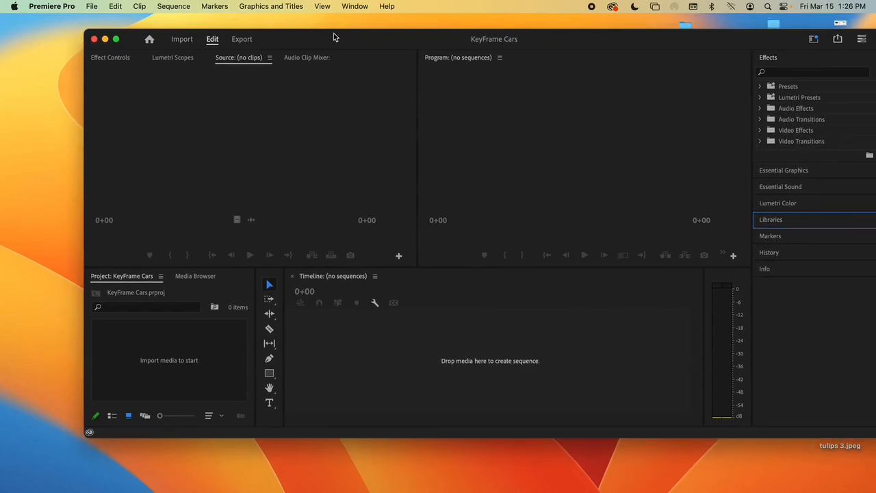
{"action": "left_click_drag", "start_coordinate": [410, 36], "coordinate": [402, 36]}
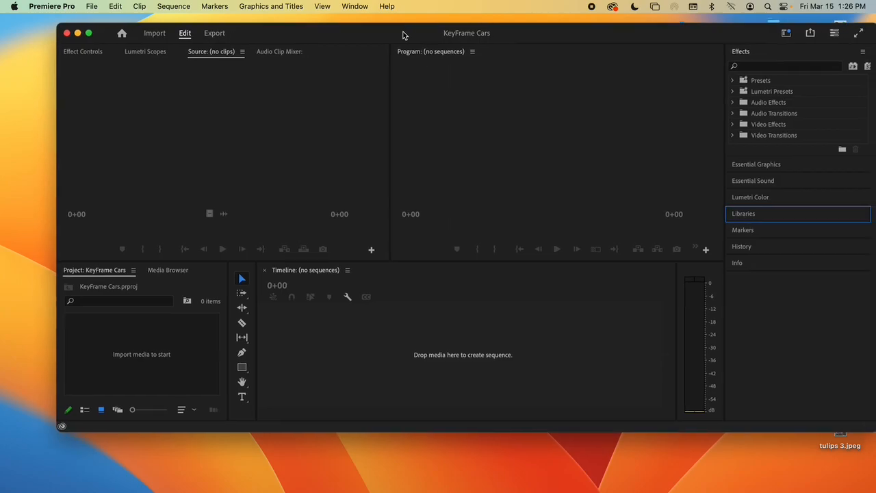
Browse in Finder through 23-24 Classes and SEM 2 VIDEO P6 to the teacher's folder, check the Keyframe folder's files, and return to Premiere Pro
{"action": "mouse_move", "coordinate": [177, 479]}
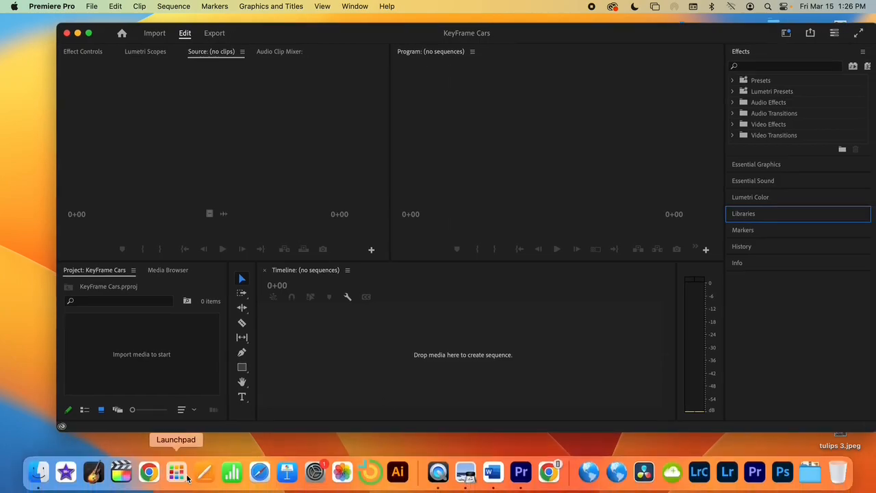
{"action": "left_click", "coordinate": [43, 472]}
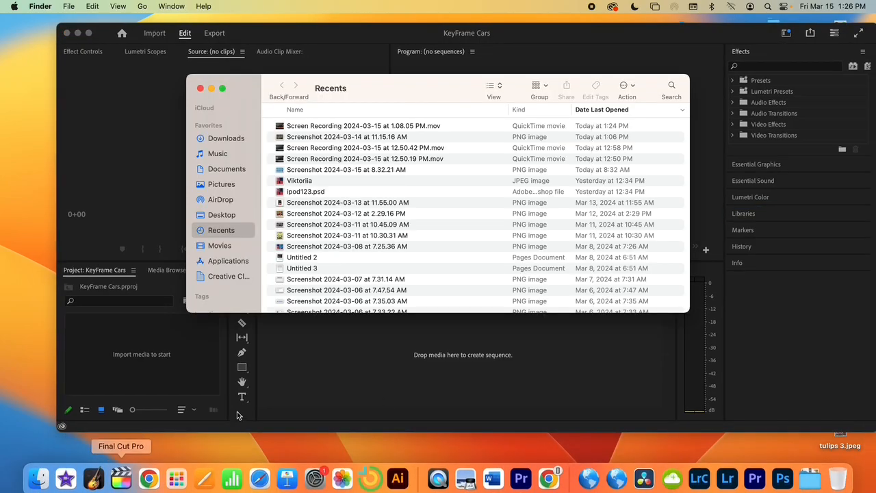
{"action": "scroll", "coordinate": [230, 274], "scroll_direction": "down", "scroll_amount": 3}
{"action": "left_click", "coordinate": [223, 284]}
{"action": "double_click", "coordinate": [279, 154]}
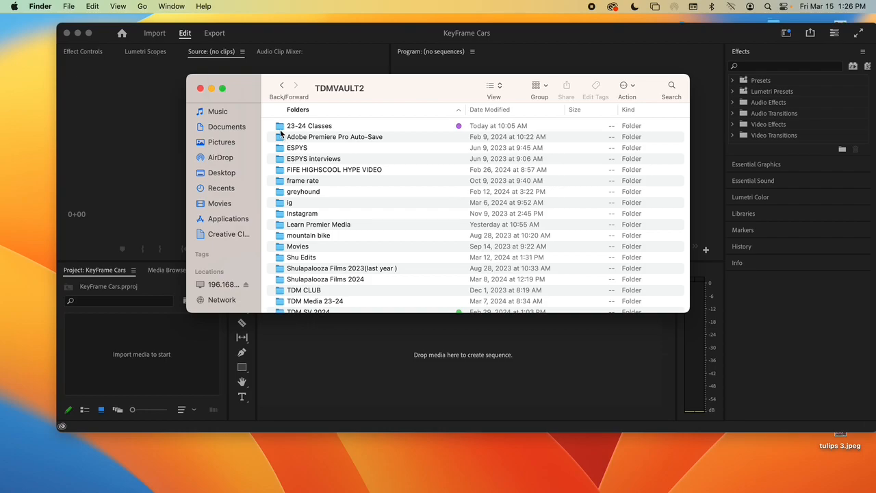
{"action": "double_click", "coordinate": [280, 127]}
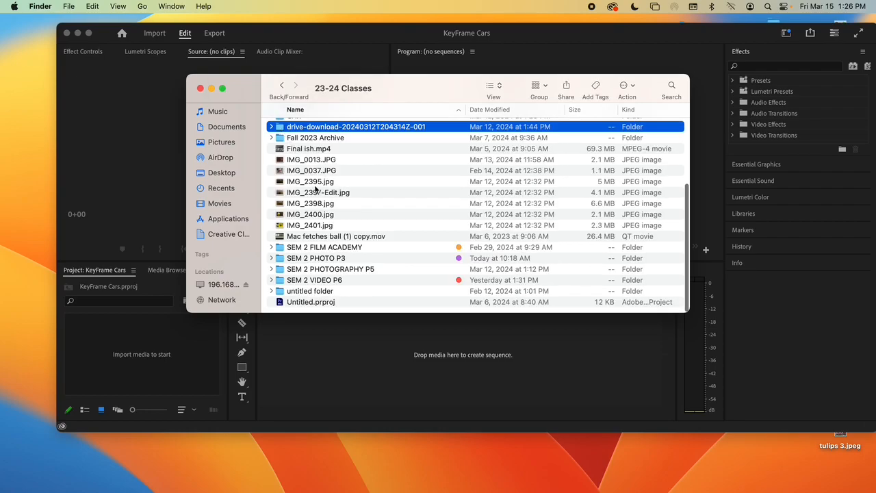
{"action": "double_click", "coordinate": [284, 280]}
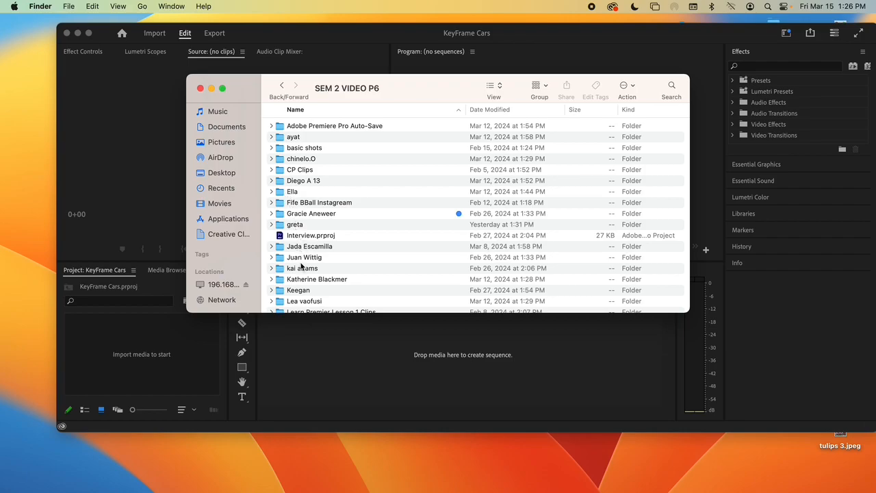
{"action": "scroll", "coordinate": [301, 267], "scroll_direction": "down", "scroll_amount": 5}
{"action": "double_click", "coordinate": [283, 258]}
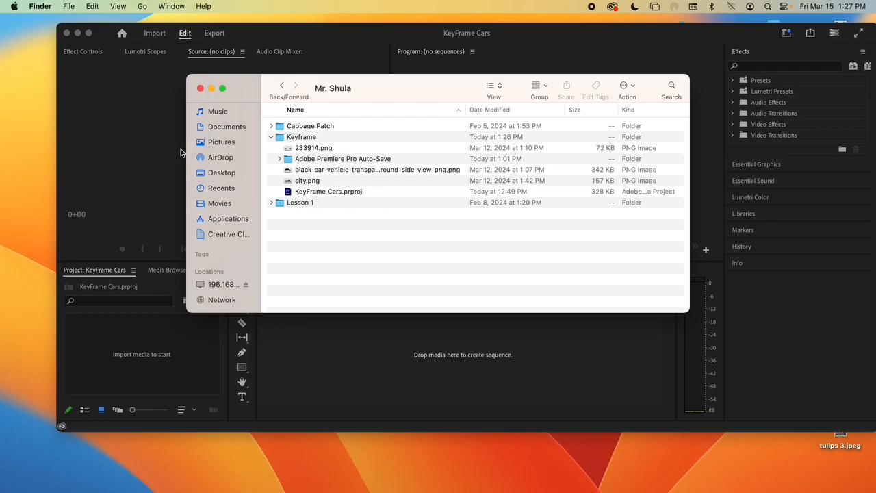
{"action": "left_click", "coordinate": [159, 159]}
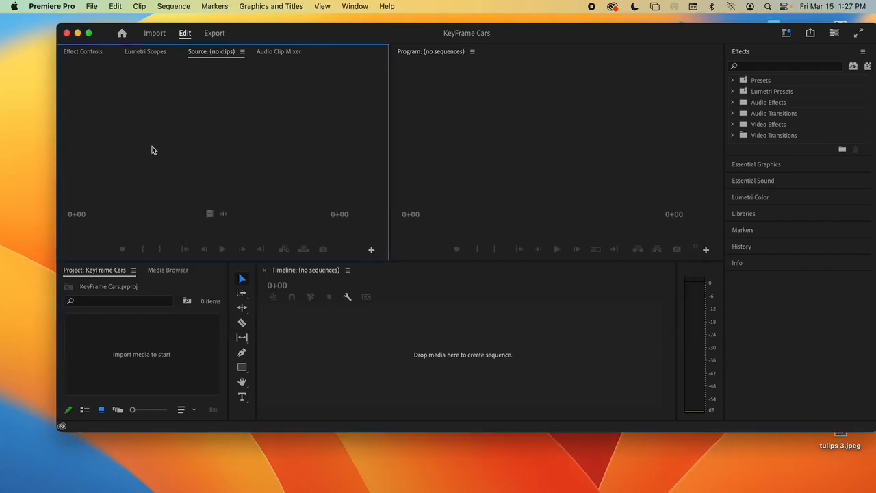
Start a media import and browse through SEM 2 VIDEO P6 and the teacher's folder to the Keyframe folder
{"action": "left_click", "coordinate": [91, 7]}
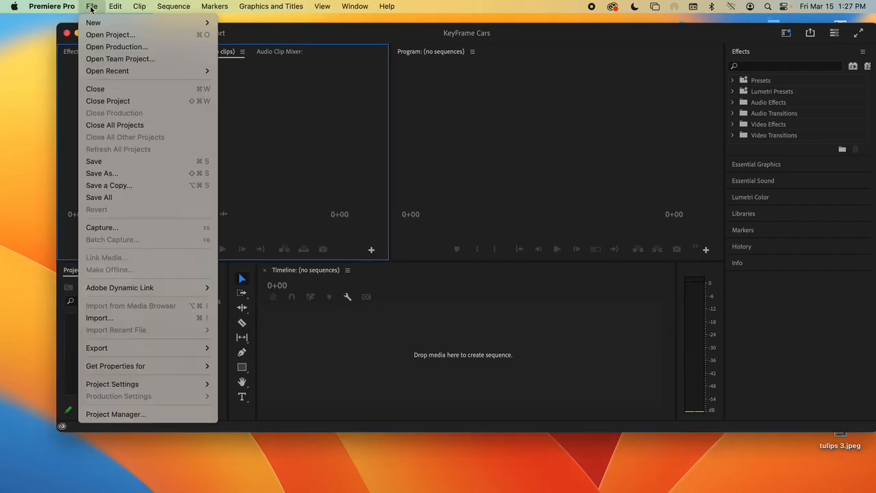
{"action": "left_click", "coordinate": [146, 319]}
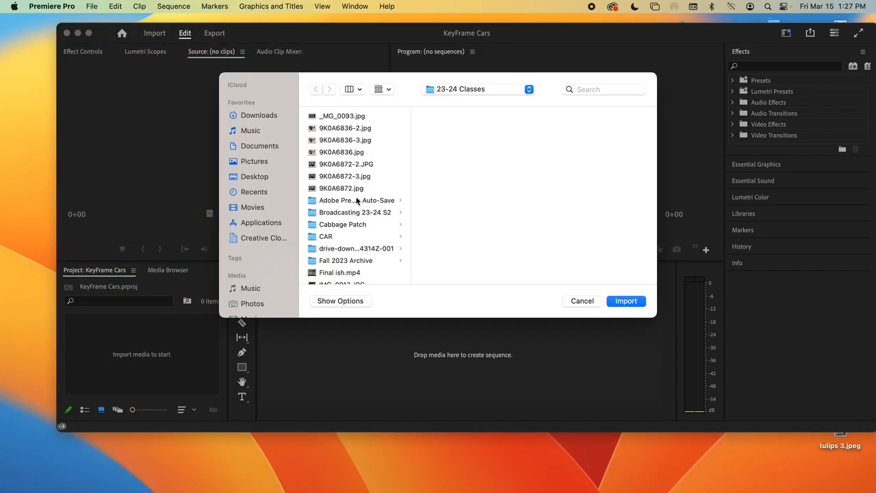
{"action": "scroll", "coordinate": [353, 229], "scroll_direction": "down", "scroll_amount": 5}
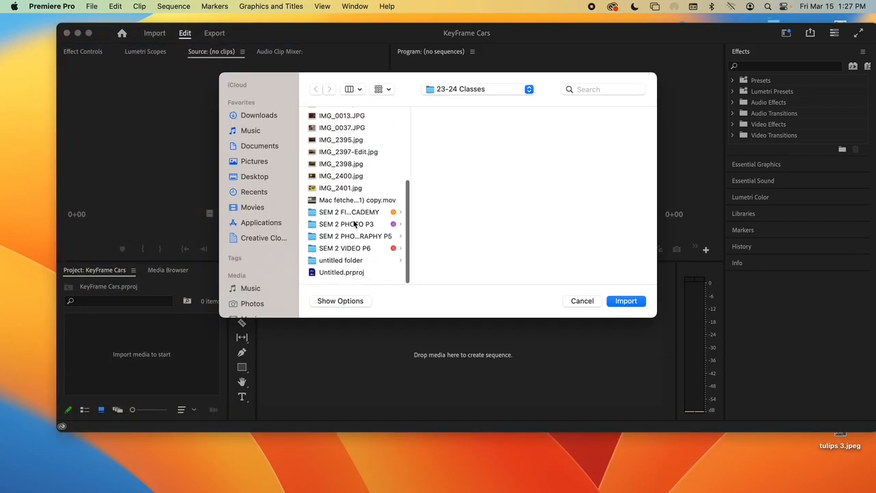
{"action": "left_click", "coordinate": [353, 250]}
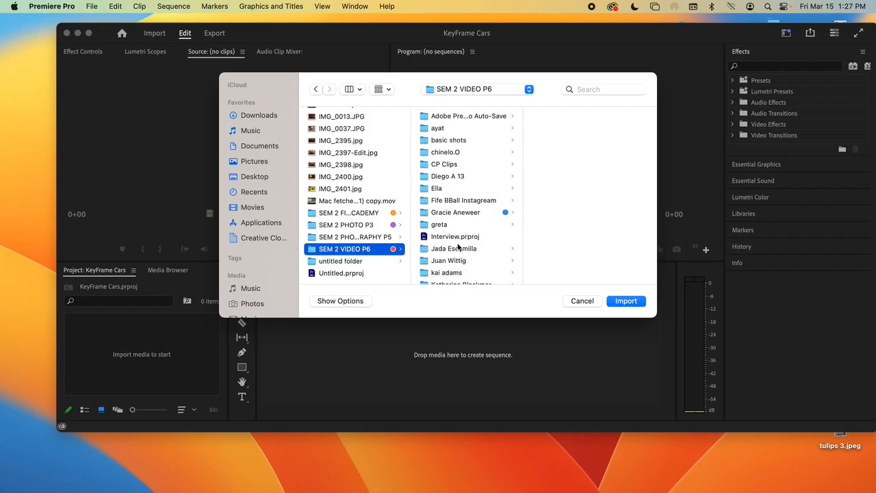
{"action": "scroll", "coordinate": [463, 243], "scroll_direction": "down", "scroll_amount": 1}
{"action": "scroll", "coordinate": [464, 241], "scroll_direction": "down", "scroll_amount": 3}
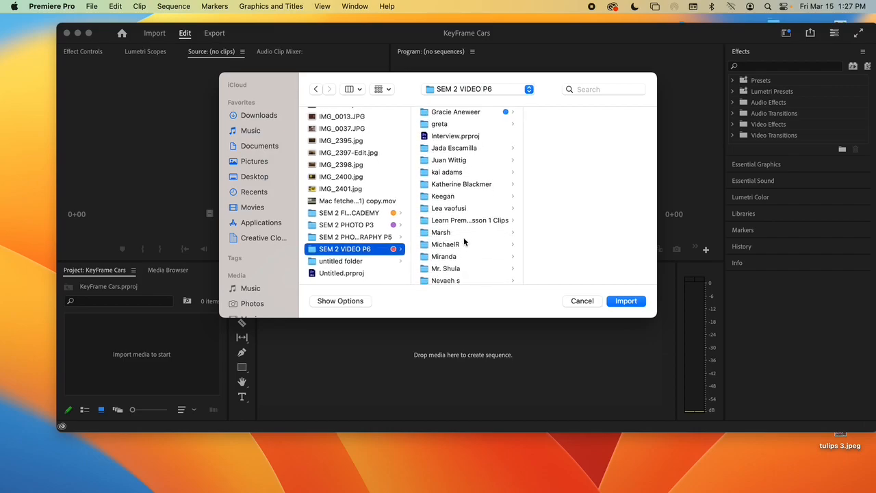
{"action": "left_click", "coordinate": [469, 270]}
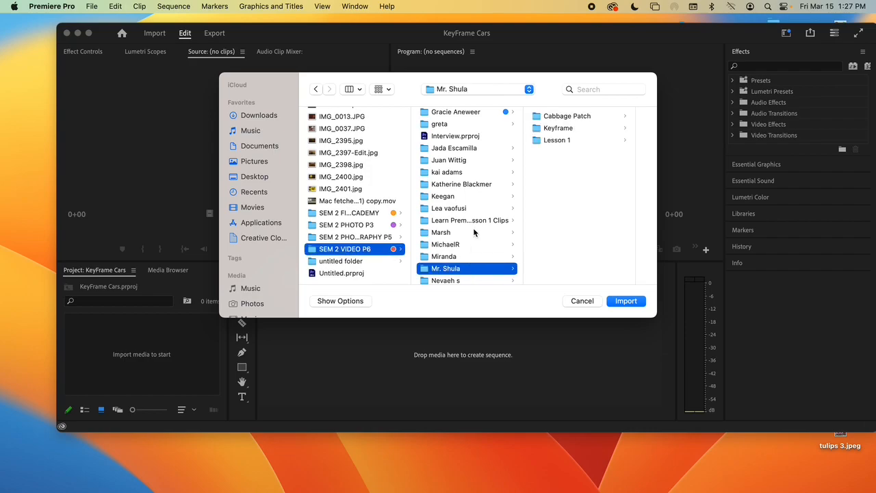
{"action": "left_click", "coordinate": [558, 129]}
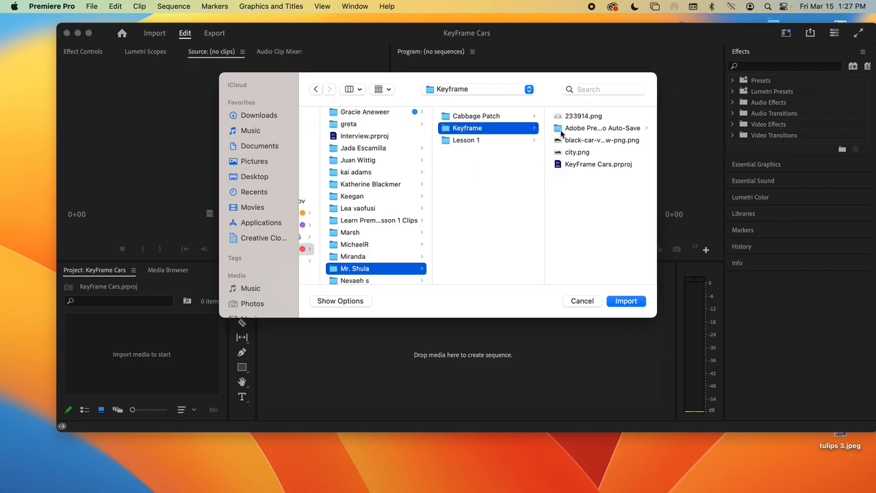
Import city.png, the black car PNG and 233914.png together into the project
{"action": "left_click", "coordinate": [564, 154]}
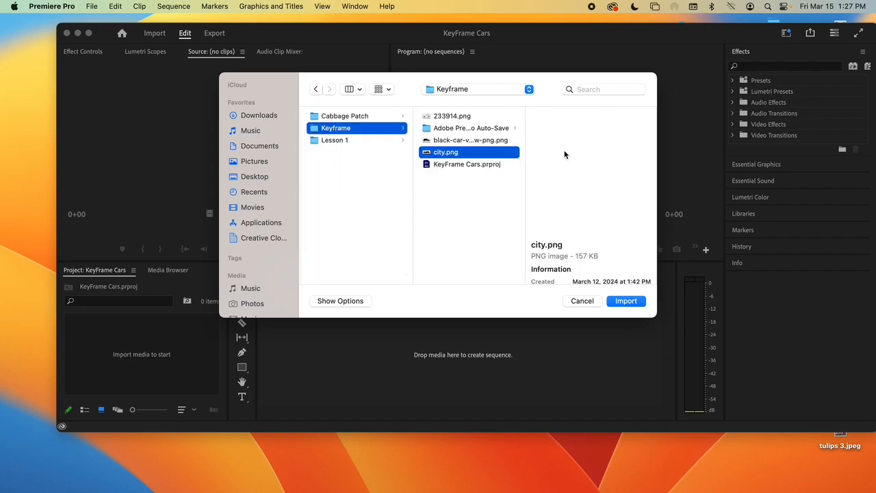
{"action": "left_click", "coordinate": [477, 139], "text": "super"}
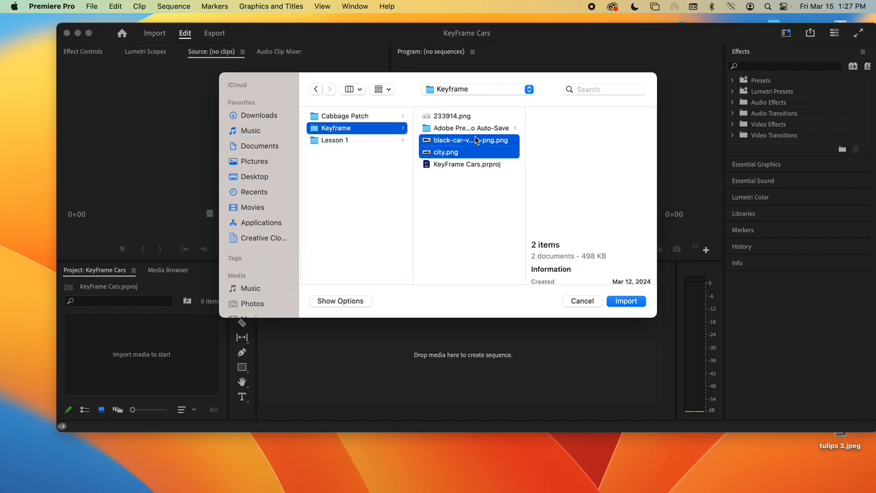
{"action": "left_click", "coordinate": [465, 116], "text": "super"}
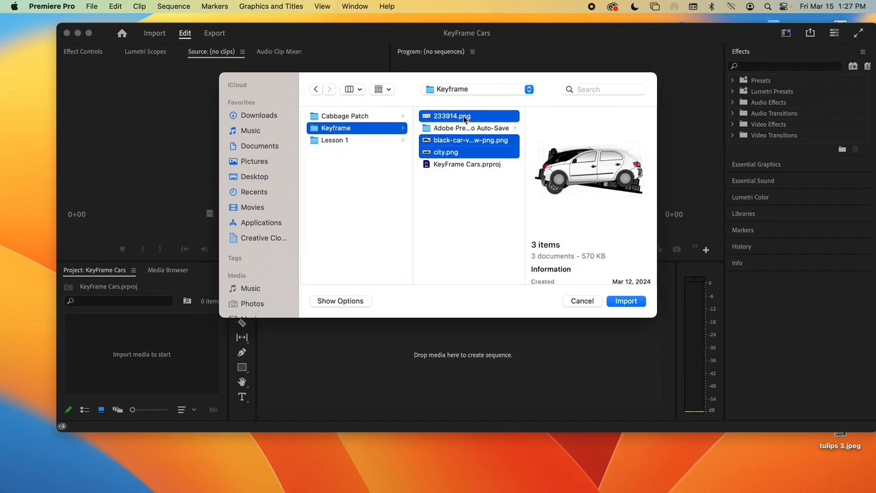
{"action": "left_click", "coordinate": [626, 301]}
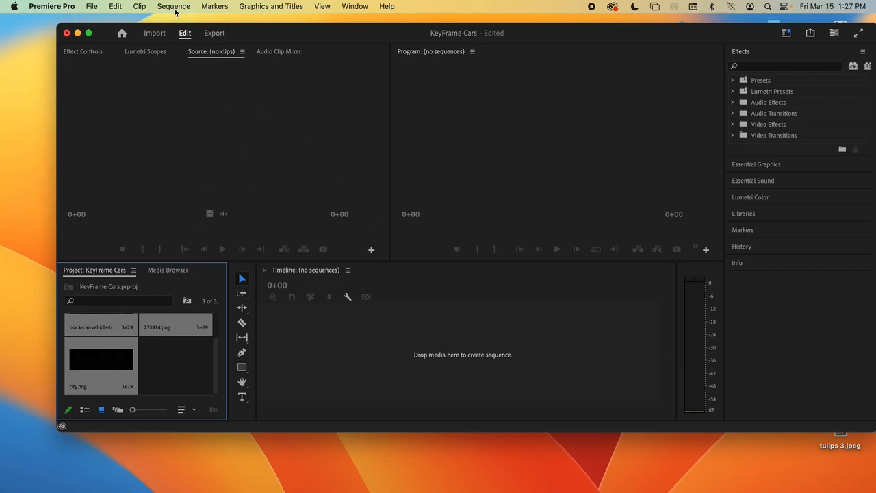
Create a new sequence named Car Races with the DSLR 1080p30 preset
{"action": "left_click", "coordinate": [90, 7]}
{"action": "mouse_move", "coordinate": [96, 22]}
{"action": "left_click", "coordinate": [271, 60]}
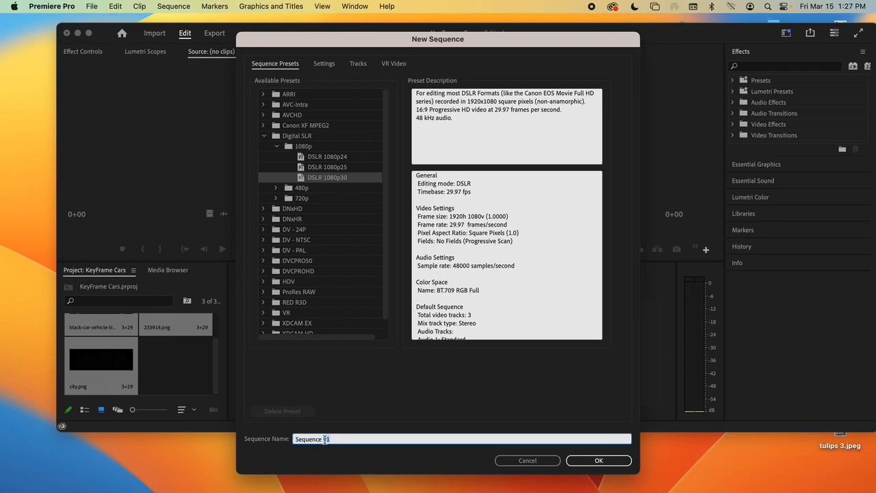
{"action": "type", "text": "Car Races"}
{"action": "left_click", "coordinate": [573, 462]}
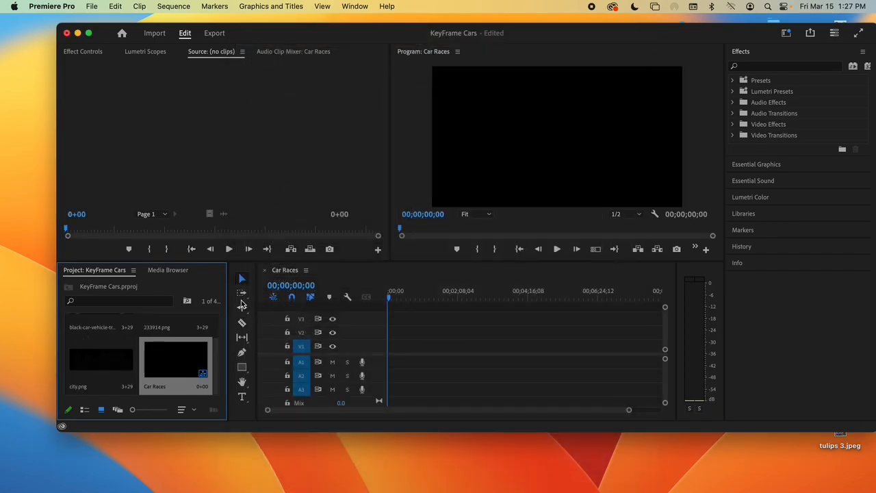
Preview city.png in the Source monitor and in Finder's Quick Look, then close the Finder window
{"action": "double_click", "coordinate": [114, 363]}
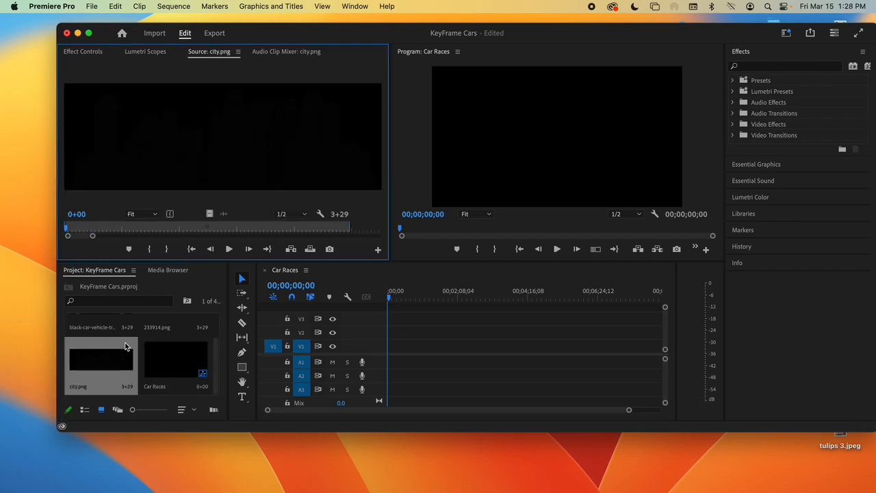
{"action": "mouse_move", "coordinate": [211, 471]}
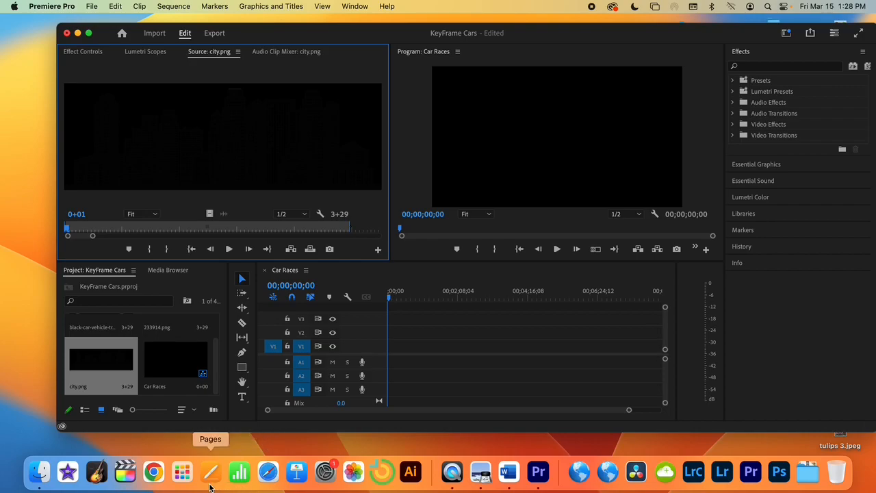
{"action": "left_click", "coordinate": [41, 470]}
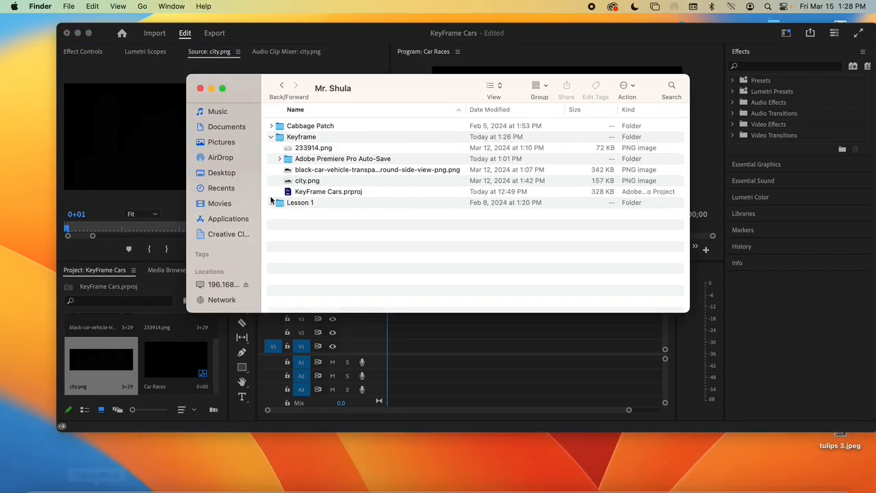
{"action": "left_click", "coordinate": [327, 181]}
{"action": "key", "text": "space"}
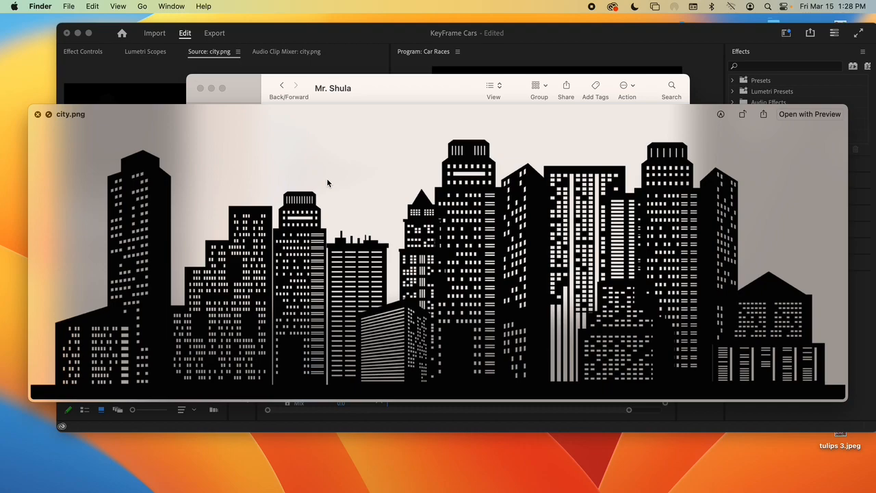
{"action": "key", "text": "space"}
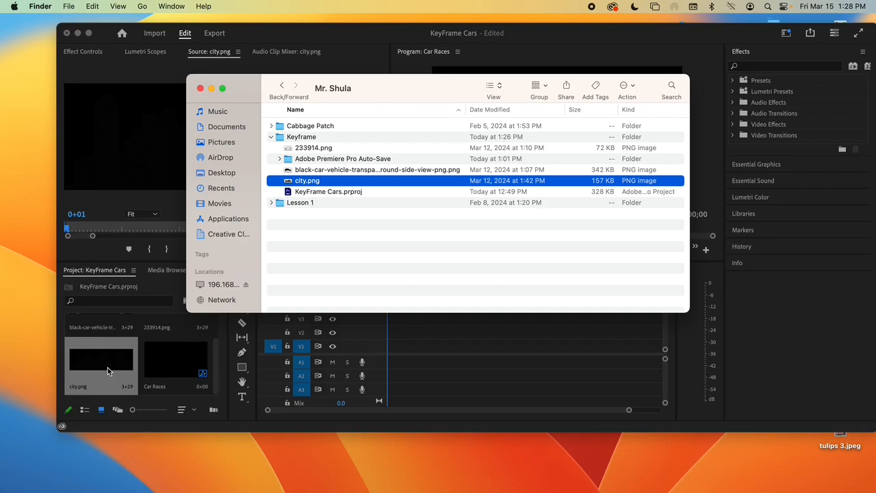
{"action": "left_click", "coordinate": [202, 90]}
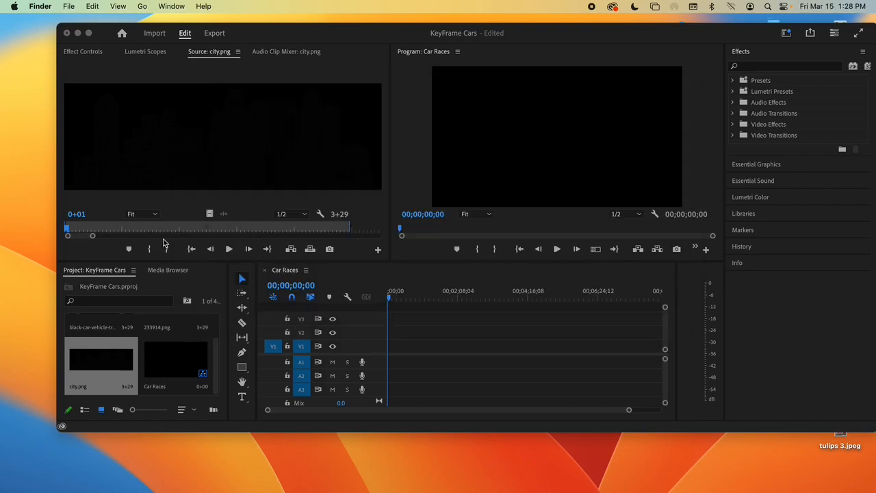
Place city.png at the start of the Car Races timeline and move the clip up to track V2
{"action": "left_click", "coordinate": [118, 356]}
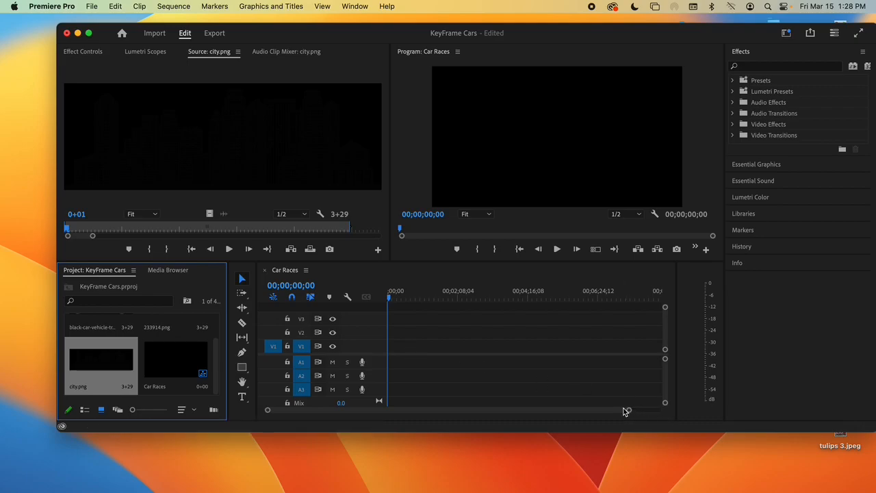
{"action": "left_click_drag", "start_coordinate": [629, 410], "coordinate": [351, 378]}
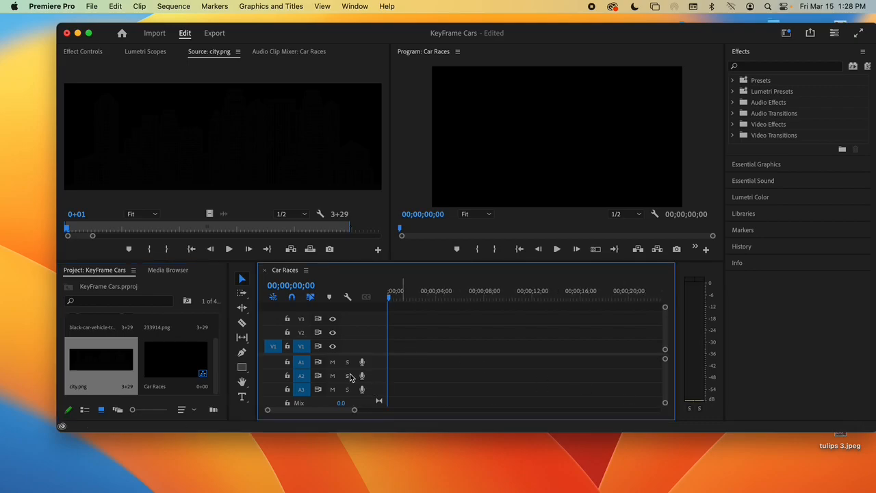
{"action": "left_click_drag", "start_coordinate": [107, 362], "coordinate": [363, 357]}
{"action": "left_click", "coordinate": [422, 300]}
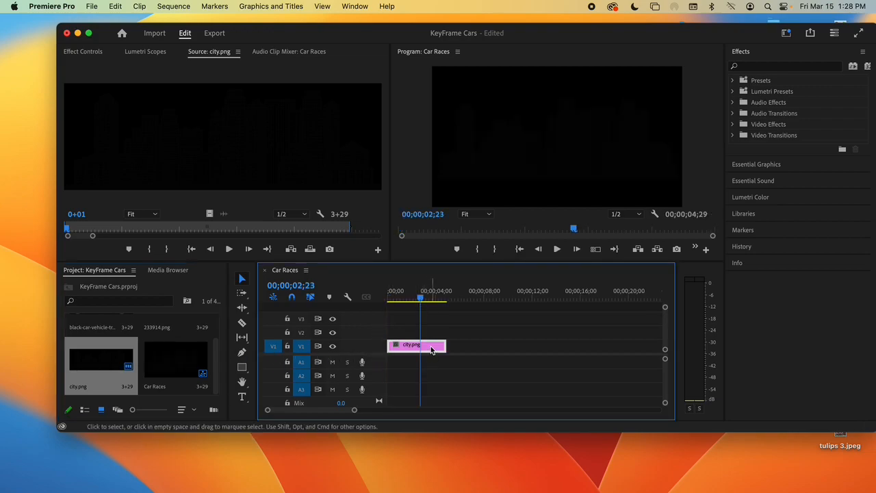
{"action": "left_click_drag", "start_coordinate": [432, 348], "coordinate": [432, 334]}
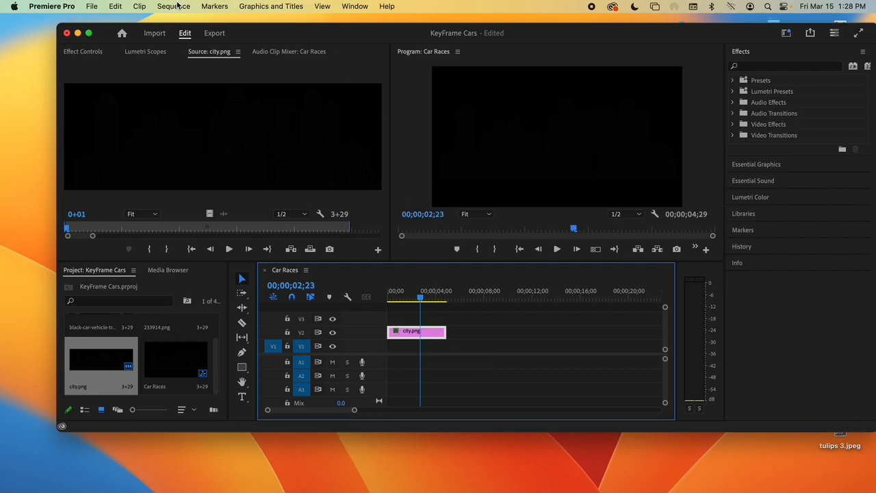
Try to create a near-white color matte with the default name Color Matte
{"action": "left_click", "coordinate": [100, 9]}
{"action": "mouse_move", "coordinate": [100, 24]}
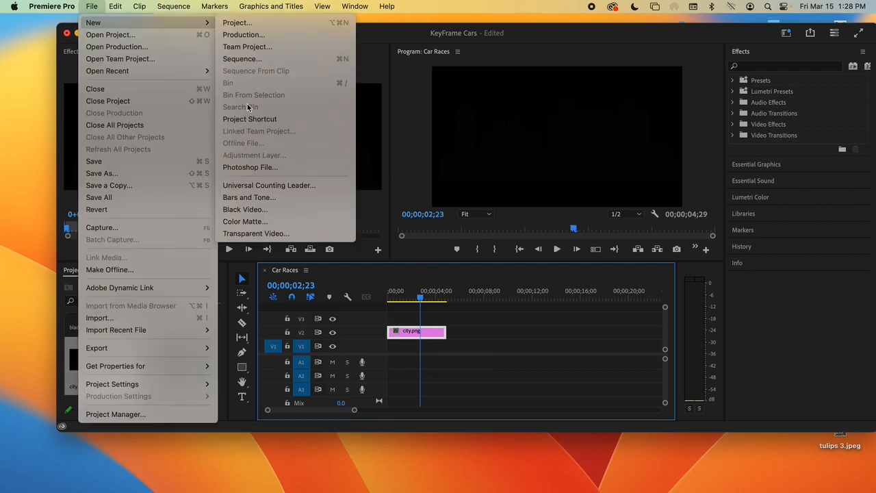
{"action": "left_click", "coordinate": [255, 221]}
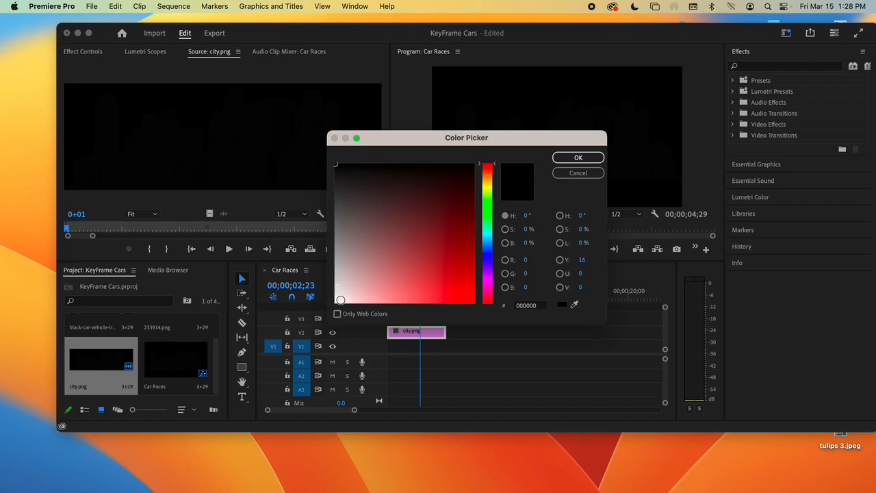
{"action": "left_click", "coordinate": [340, 300]}
{"action": "left_click", "coordinate": [556, 158]}
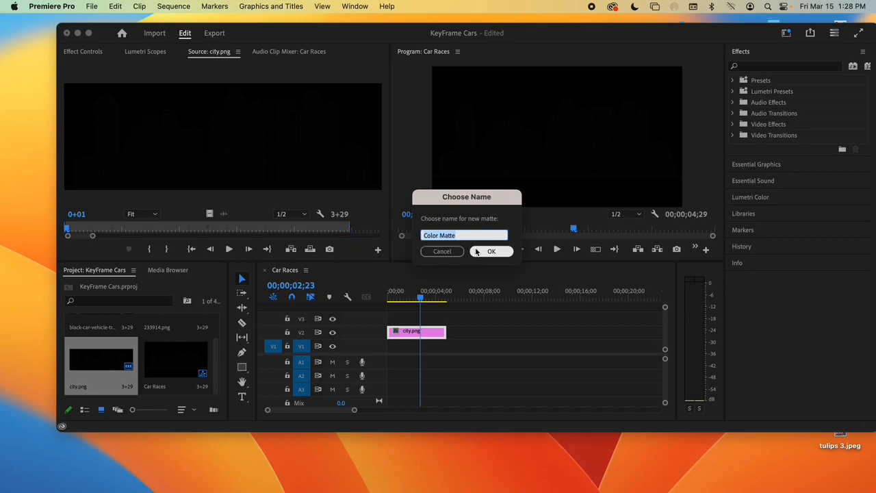
{"action": "left_click", "coordinate": [479, 252]}
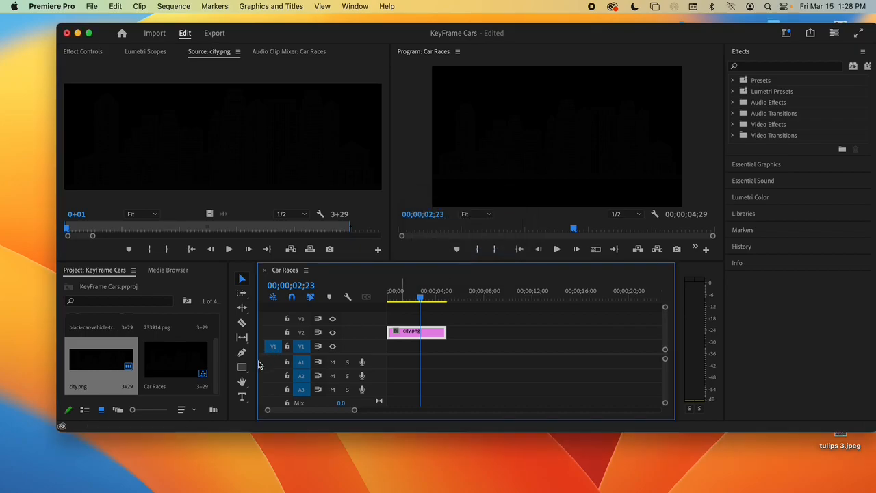
Create a 1920 x 1080 color matte at 29.97 fps in near-white and name it White
{"action": "mouse_move", "coordinate": [214, 358]}
{"action": "left_mouse_down"}
{"action": "mouse_move", "coordinate": [216, 330]}
{"action": "mouse_move", "coordinate": [210, 375]}
{"action": "left_mouse_up"}
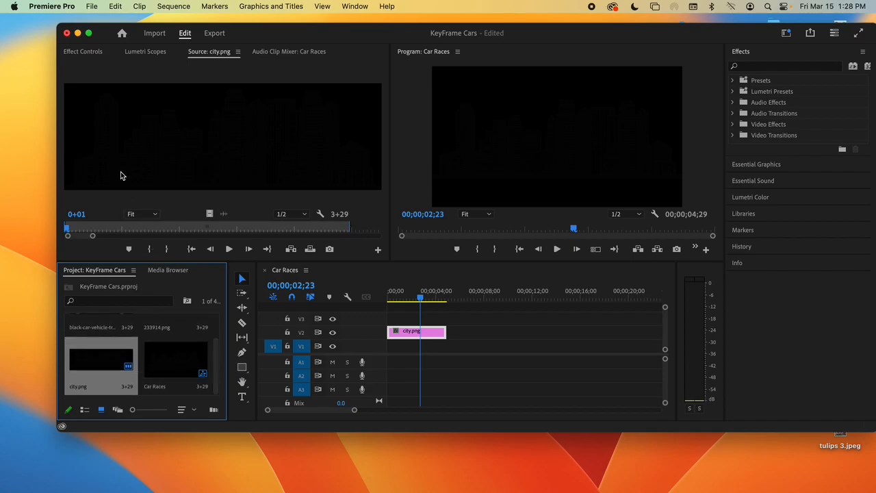
{"action": "left_click", "coordinate": [91, 6]}
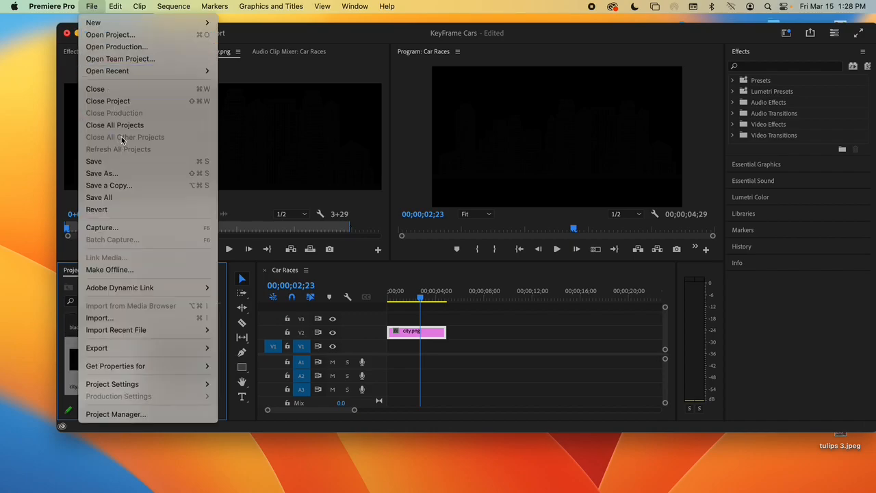
{"action": "mouse_move", "coordinate": [120, 24]}
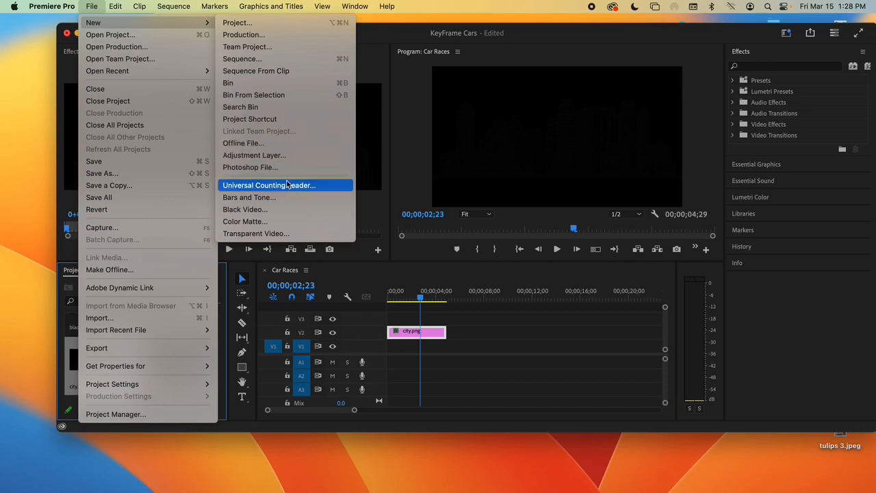
{"action": "left_click", "coordinate": [282, 222]}
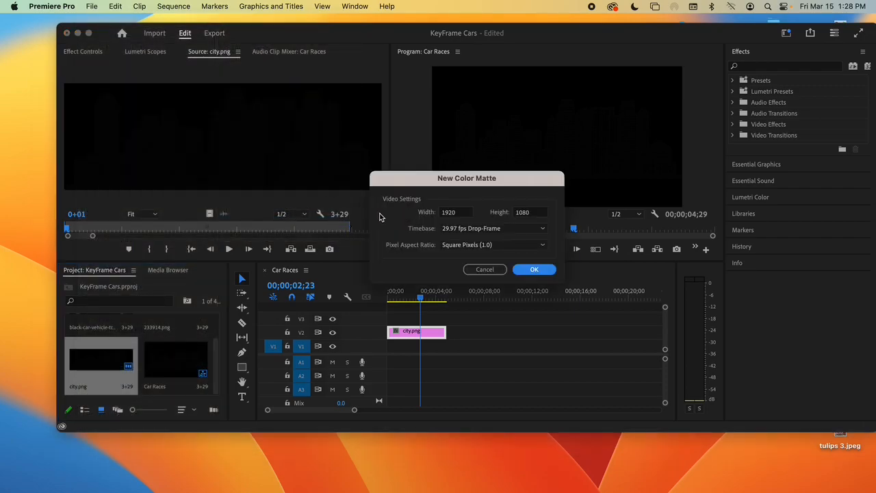
{"action": "left_click", "coordinate": [527, 269]}
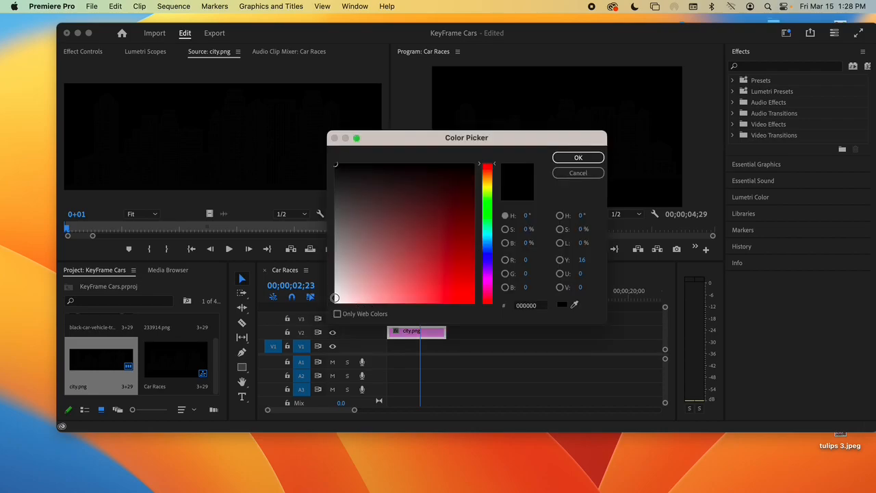
{"action": "left_click", "coordinate": [336, 298]}
{"action": "left_click", "coordinate": [567, 159]}
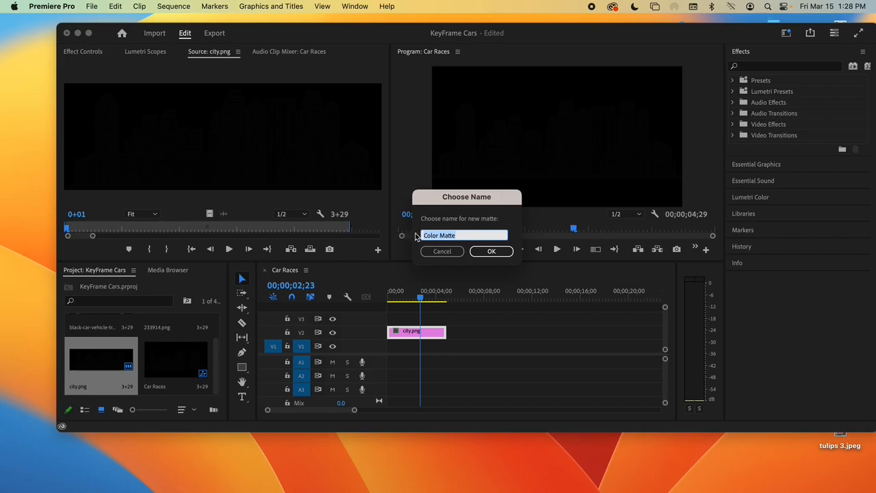
{"action": "type", "text": "White"}
{"action": "left_click", "coordinate": [490, 252]}
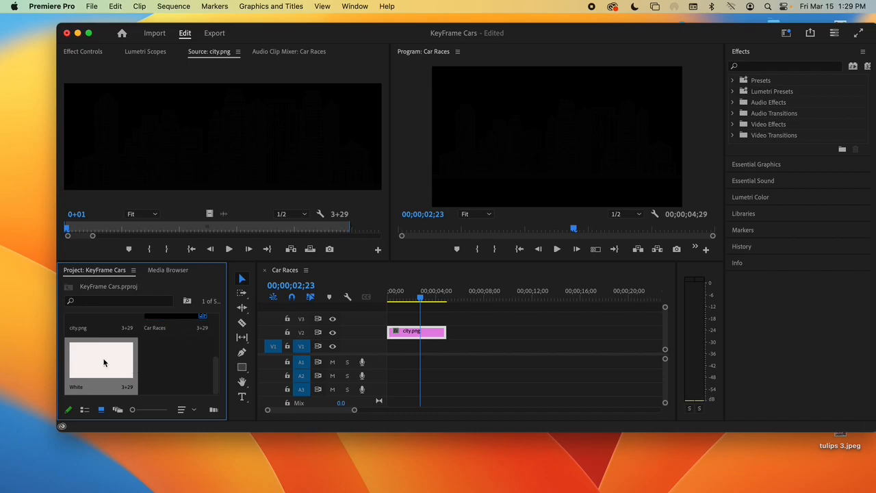
Place the White matte on track V1 below city.png and the black car image on track V3, both at the timeline start
{"action": "left_click_drag", "start_coordinate": [98, 361], "coordinate": [389, 348]}
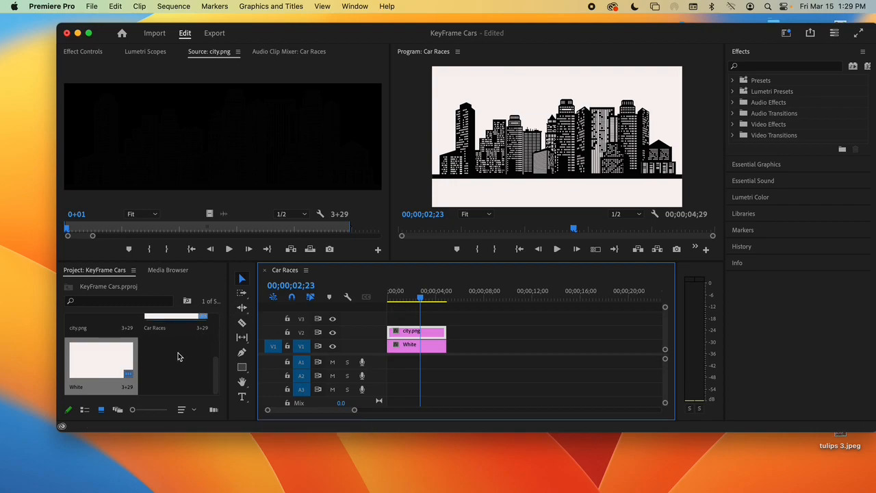
{"action": "scroll", "coordinate": [177, 356], "scroll_direction": "up", "scroll_amount": 3}
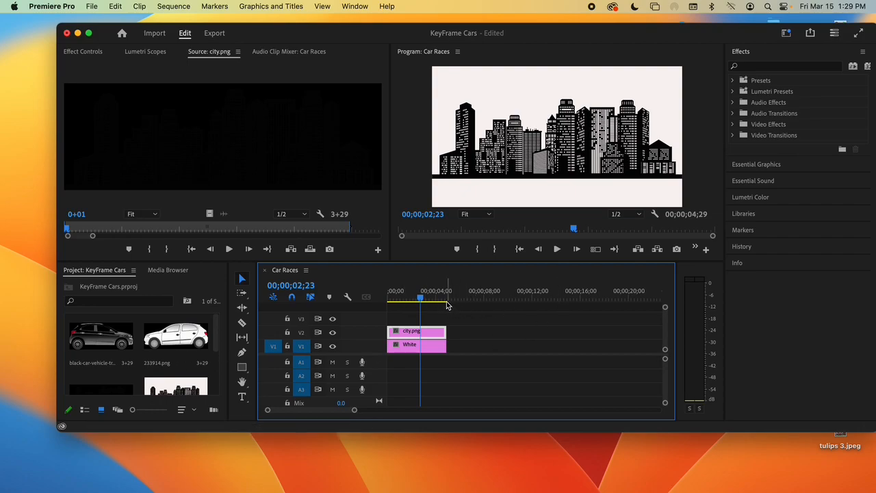
{"action": "left_click_drag", "start_coordinate": [422, 298], "coordinate": [380, 296]}
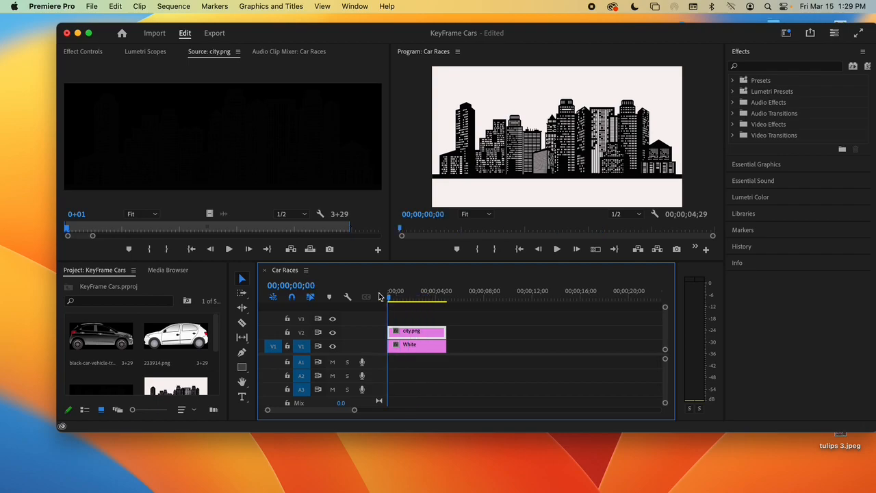
{"action": "double_click", "coordinate": [100, 337]}
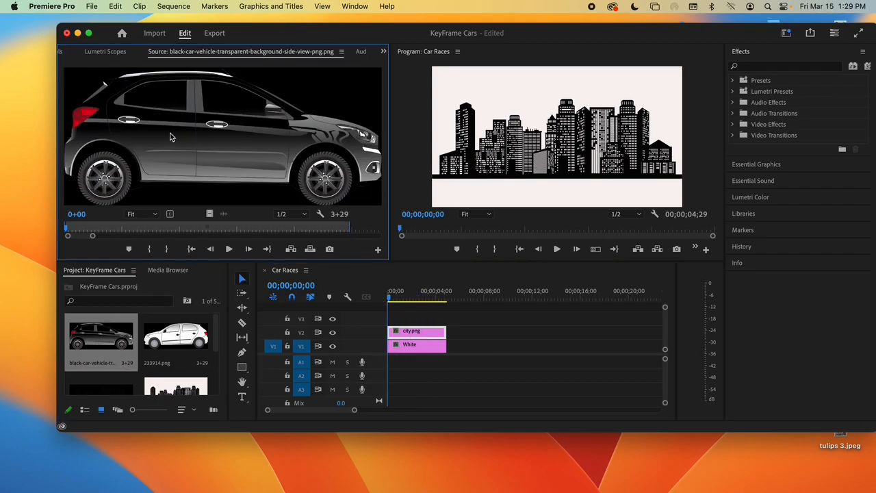
{"action": "left_click_drag", "start_coordinate": [170, 138], "coordinate": [403, 317]}
{"action": "left_click", "coordinate": [412, 293]}
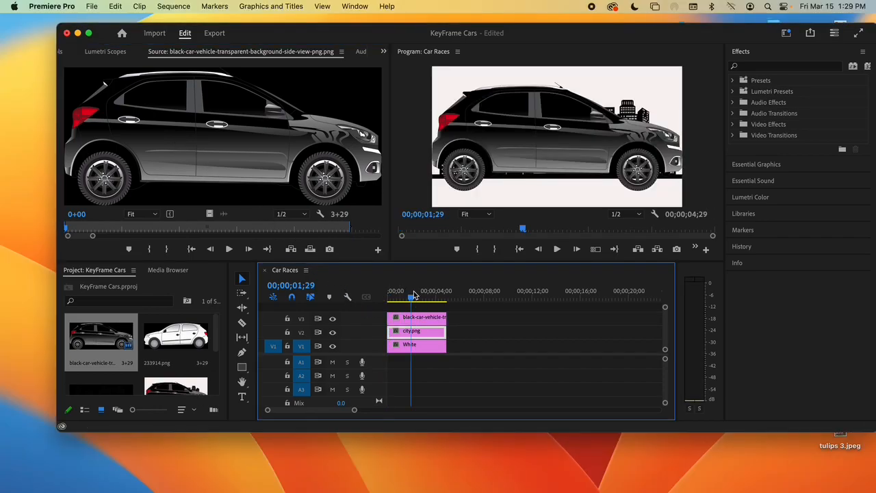
Scale the black car clip to 35.9 and position it outside the frame's left edge at -457, 918
{"action": "left_click", "coordinate": [427, 319]}
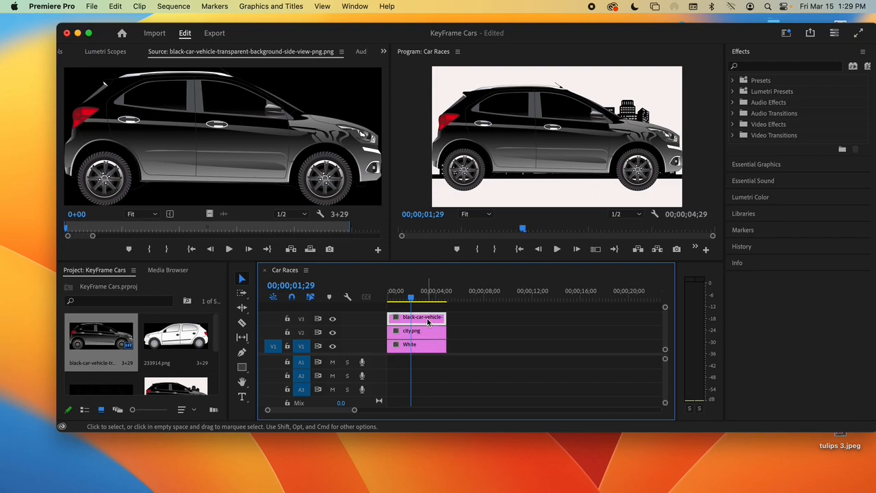
{"action": "left_click", "coordinate": [67, 54]}
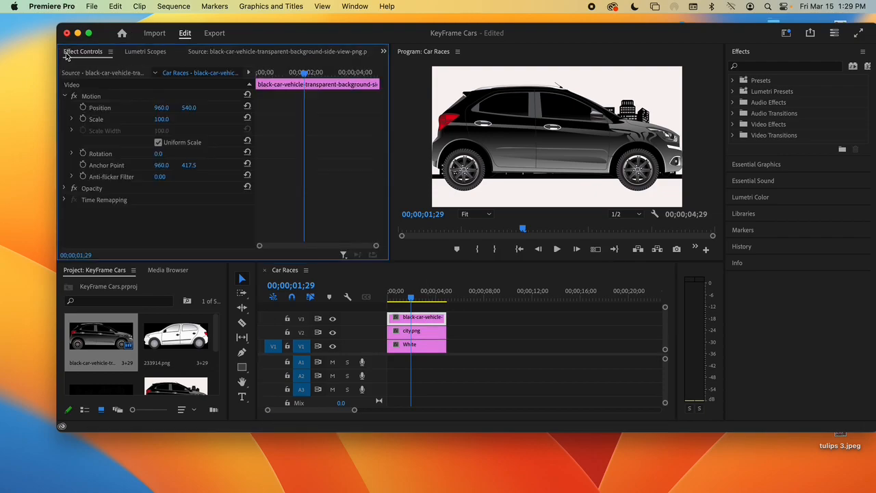
{"action": "left_click", "coordinate": [71, 124]}
{"action": "left_click_drag", "start_coordinate": [159, 141], "coordinate": [105, 142]}
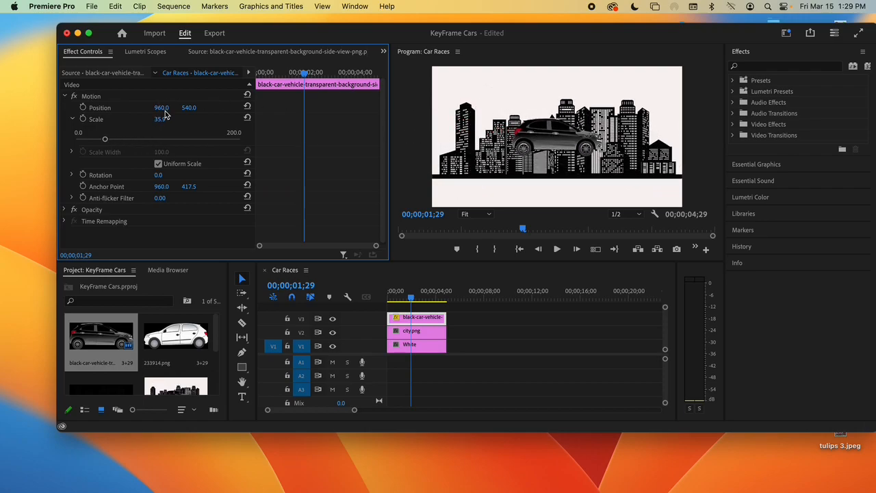
{"action": "left_click_drag", "start_coordinate": [161, 108], "coordinate": [123, 108]}
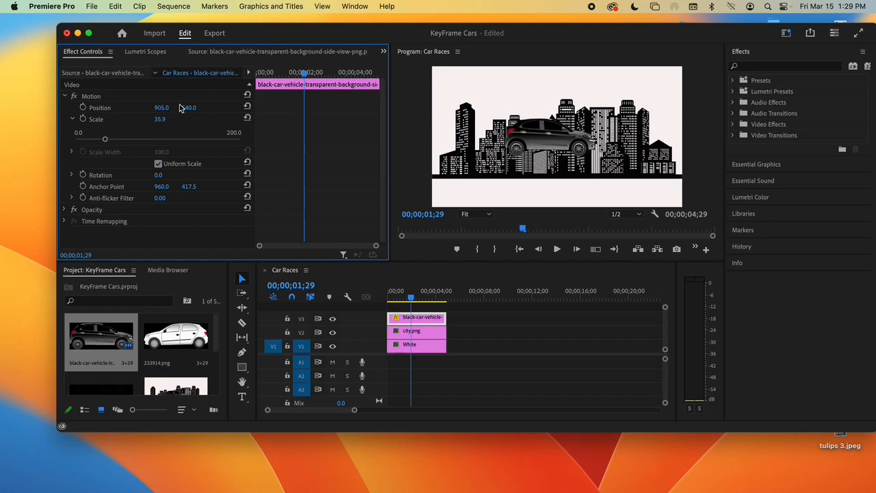
{"action": "left_click_drag", "start_coordinate": [190, 107], "coordinate": [291, 107]}
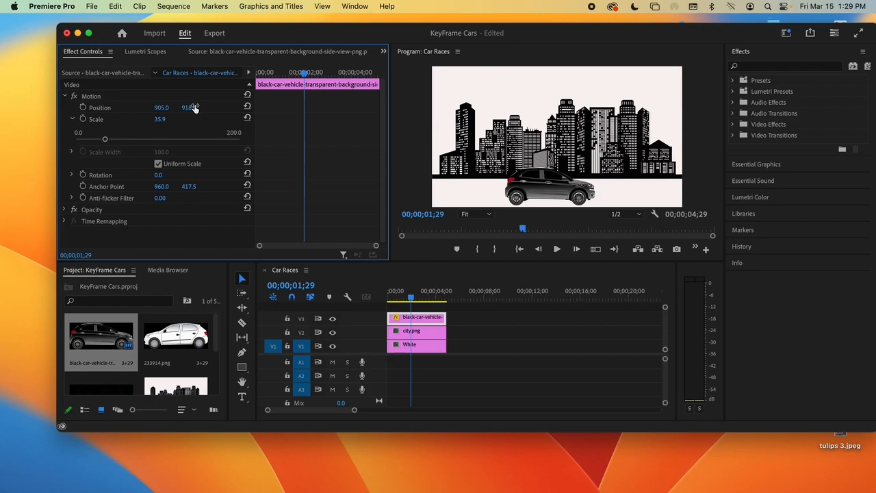
{"action": "left_click_drag", "start_coordinate": [163, 109], "coordinate": [34, 109]}
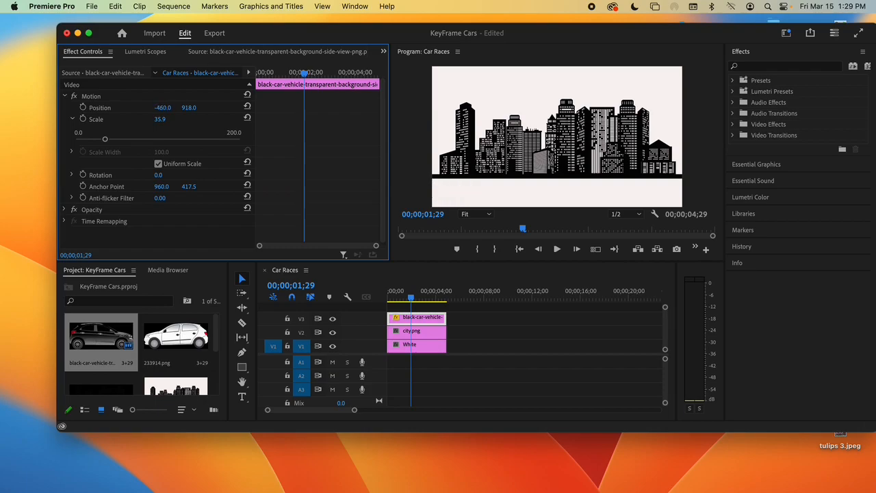
Animate the black car's position with keyframes from -457, 918 at 00;00;00;00 to 2303, 918 at 00;00;03;26
{"action": "left_click_drag", "start_coordinate": [411, 297], "coordinate": [377, 303]}
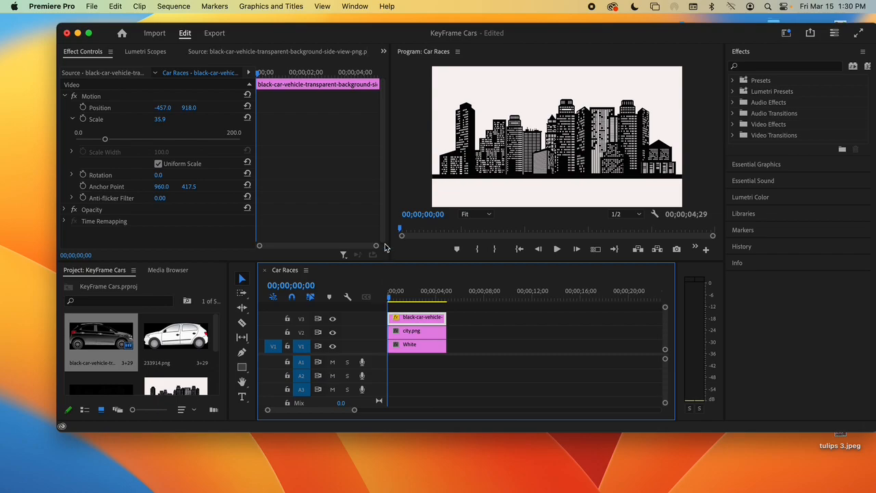
{"action": "left_click", "coordinate": [82, 108]}
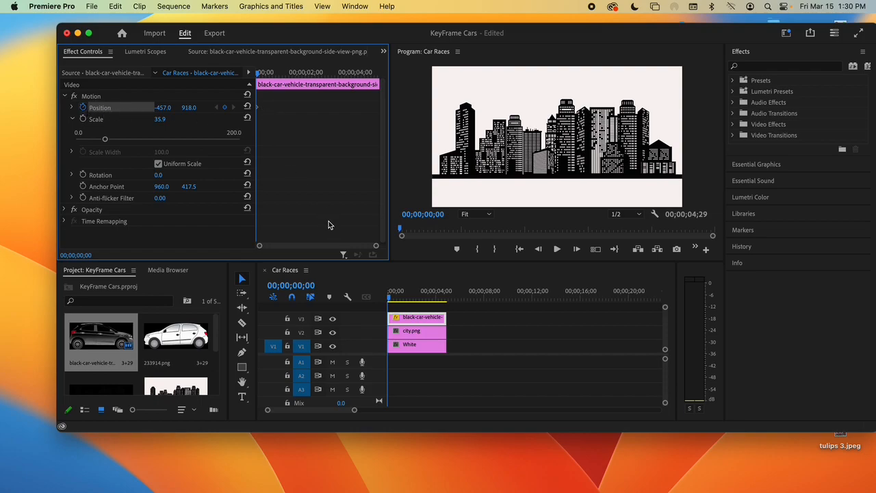
{"action": "left_click", "coordinate": [390, 303]}
{"action": "left_click_drag", "start_coordinate": [390, 303], "coordinate": [437, 302]}
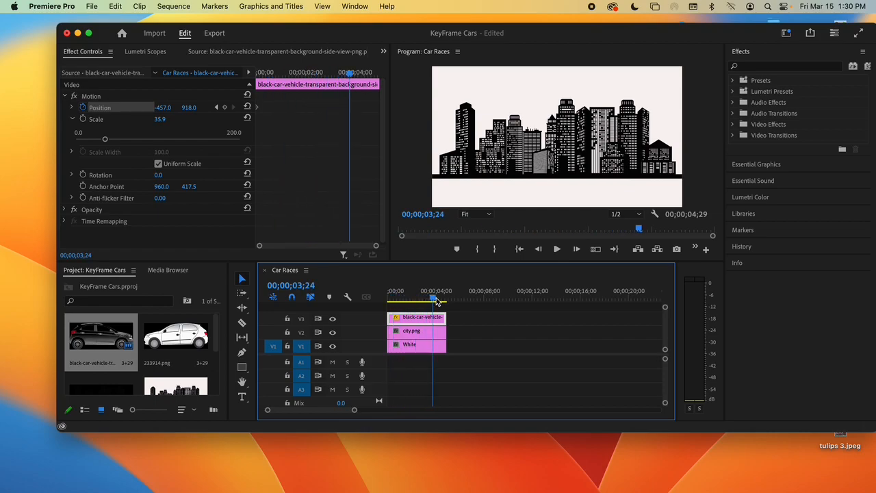
{"action": "left_click_drag", "start_coordinate": [437, 302], "coordinate": [439, 302]}
{"action": "left_click_drag", "start_coordinate": [163, 108], "coordinate": [109, 107]}
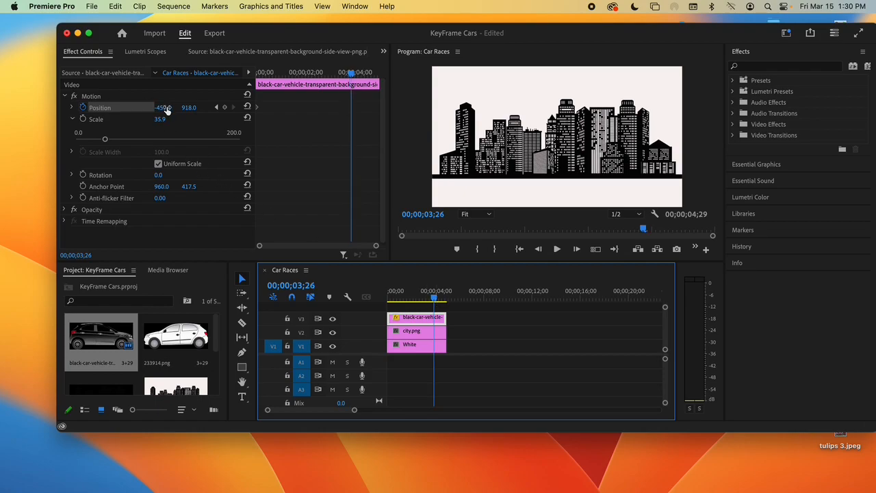
{"action": "left_click_drag", "start_coordinate": [163, 107], "coordinate": [356, 107]}
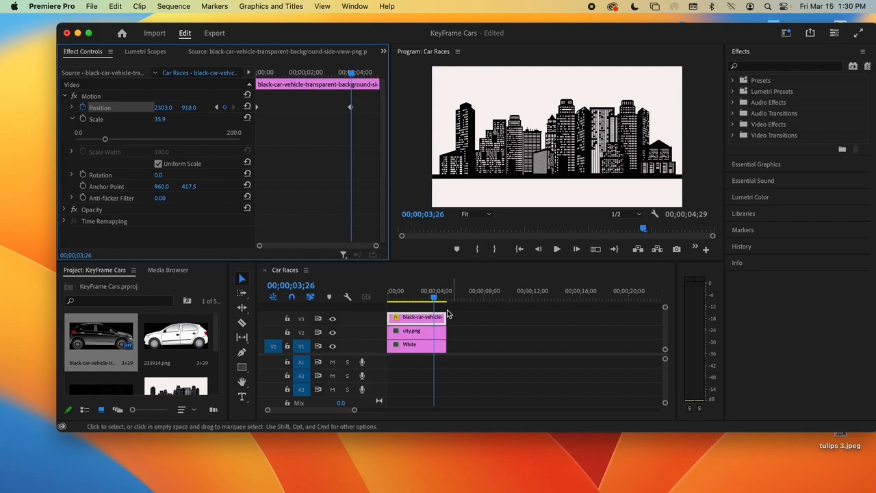
Play the sequence from near its start to check the black car's movement across the city
{"action": "left_click_drag", "start_coordinate": [434, 299], "coordinate": [391, 302]}
{"action": "key", "text": "space"}
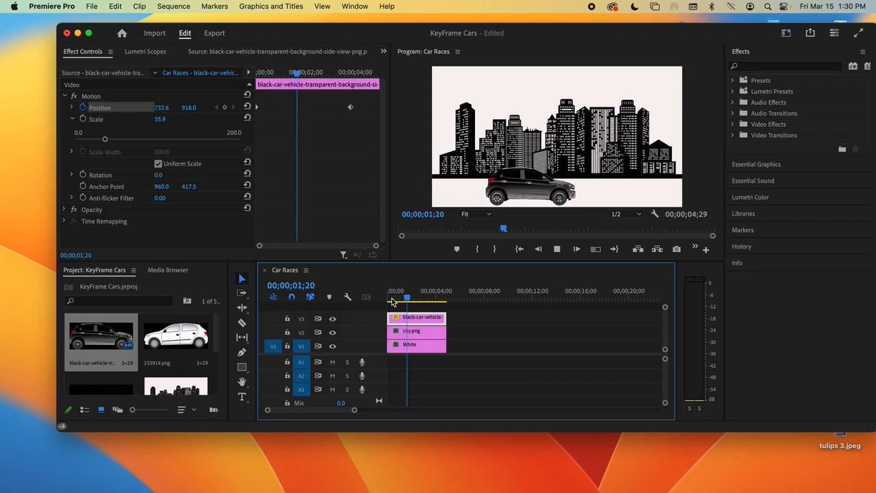
{"action": "key", "text": "space"}
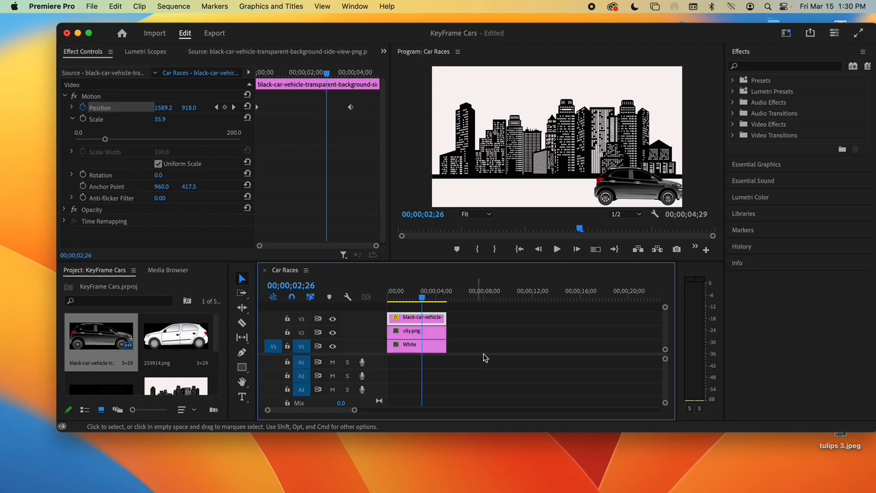
{"action": "scroll", "coordinate": [589, 347], "scroll_direction": "right", "scroll_amount": 2}
{"action": "scroll", "coordinate": [590, 347], "scroll_direction": "left", "scroll_amount": 2}
Add 233914.png at the timeline start on track V4 above the black car and set its vertical position to 918
{"action": "double_click", "coordinate": [182, 339]}
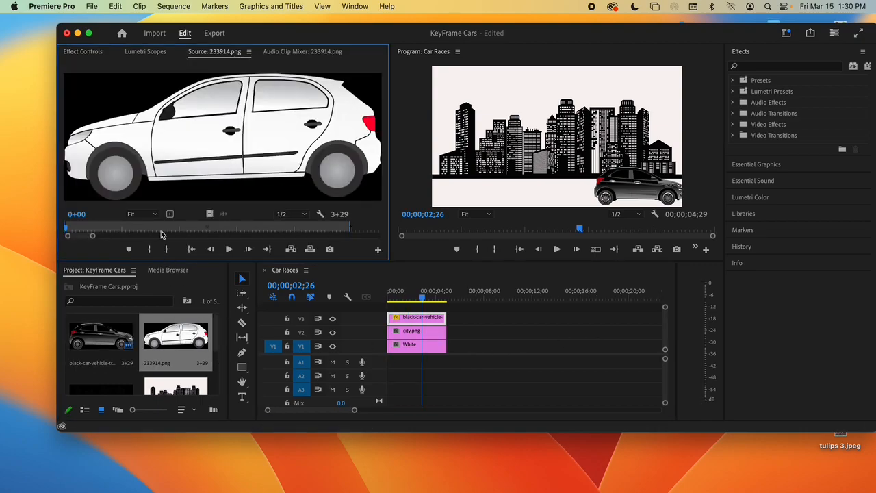
{"action": "left_click_drag", "start_coordinate": [184, 335], "coordinate": [373, 308]}
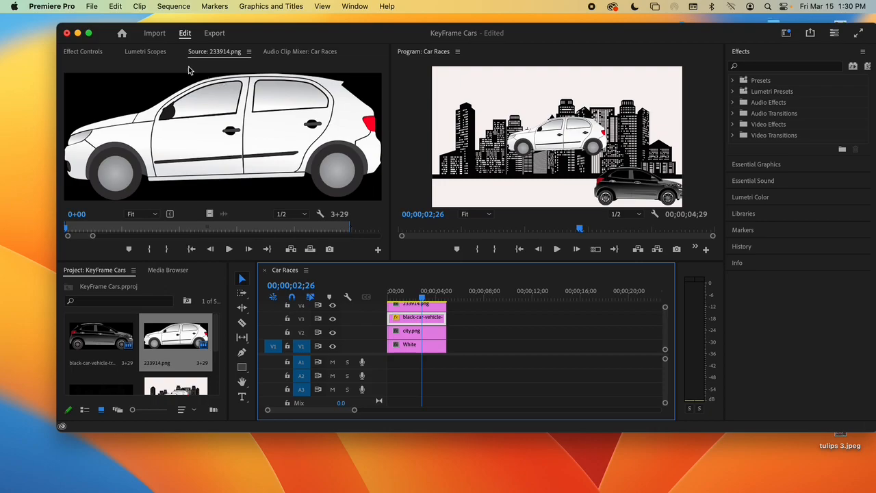
{"action": "left_click", "coordinate": [92, 56]}
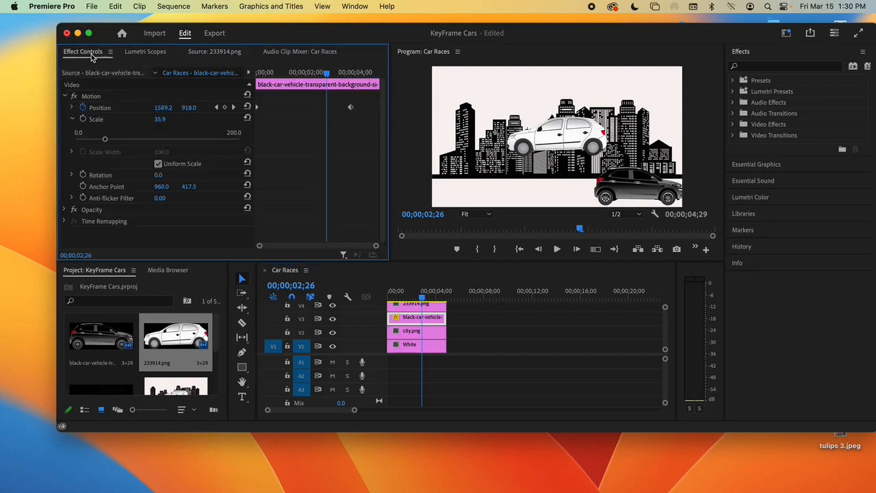
{"action": "left_click", "coordinate": [411, 304]}
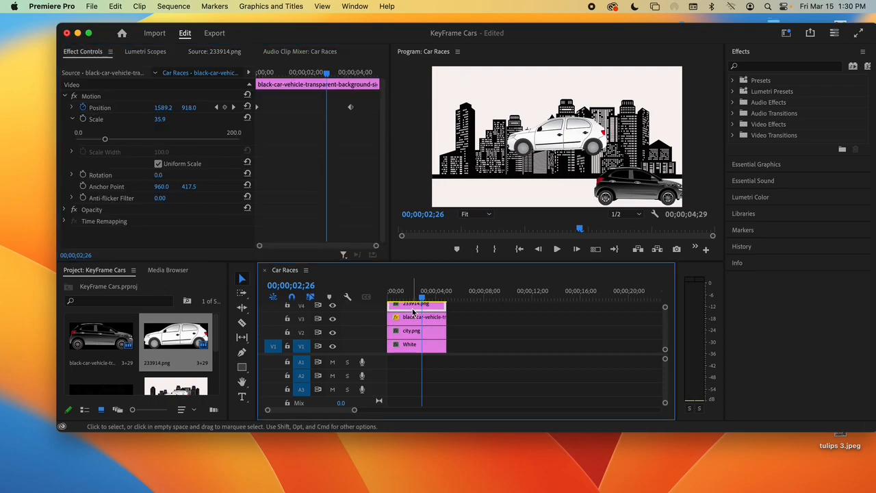
{"action": "left_click_drag", "start_coordinate": [187, 107], "coordinate": [240, 108]}
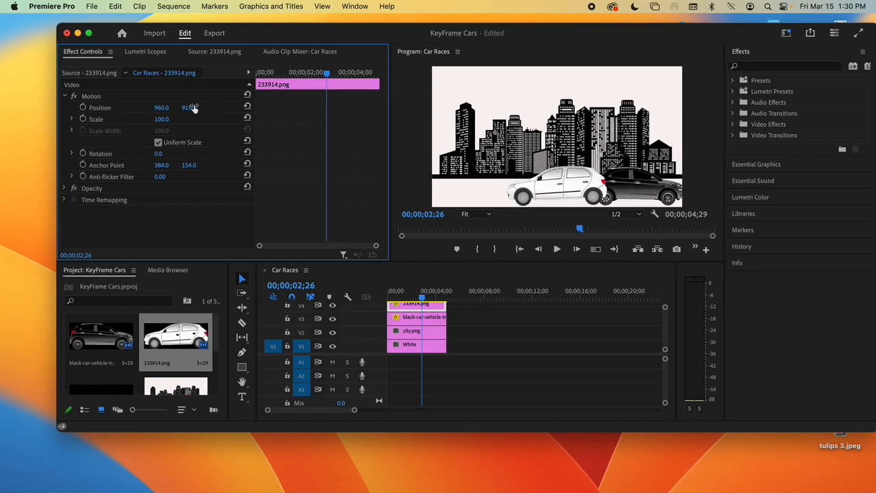
Find the Horizontal Flip video effect by searching "flip" and apply it to the 233914.png clip on track V4
{"action": "left_click", "coordinate": [760, 65]}
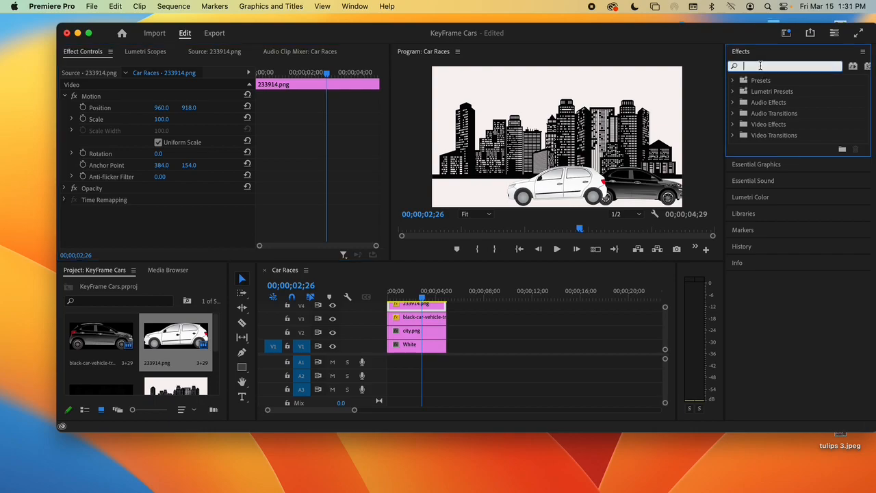
{"action": "type", "text": "flip"}
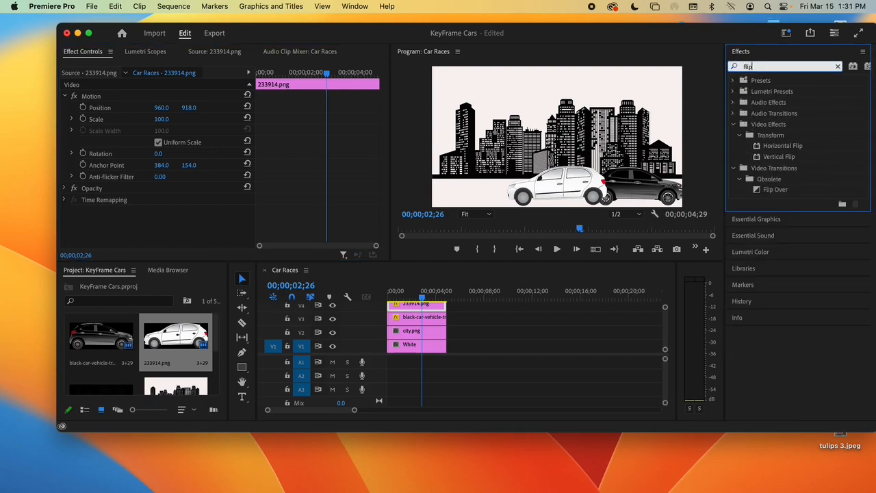
{"action": "left_click_drag", "start_coordinate": [778, 152], "coordinate": [426, 308]}
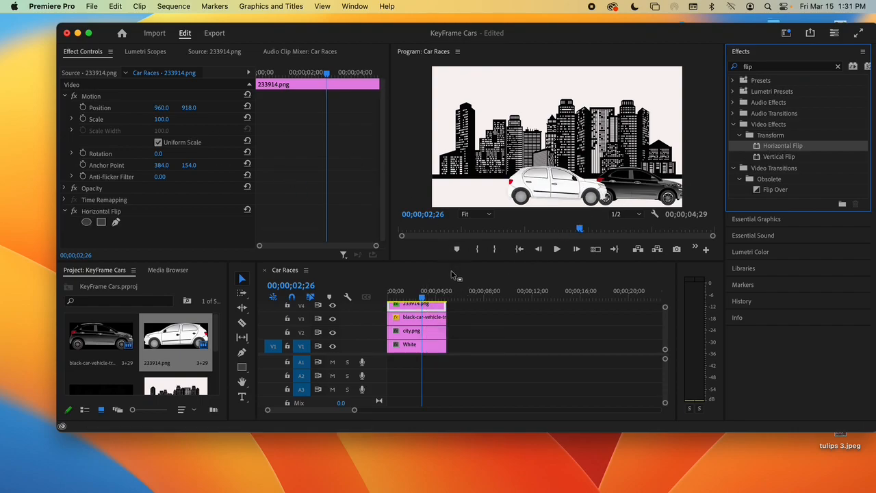
Animate the white car's position with keyframes from -416, 918 at 00;00;00;00 to 2380, 918 at 00;00;02;16
{"action": "left_click_drag", "start_coordinate": [422, 304], "coordinate": [380, 303]}
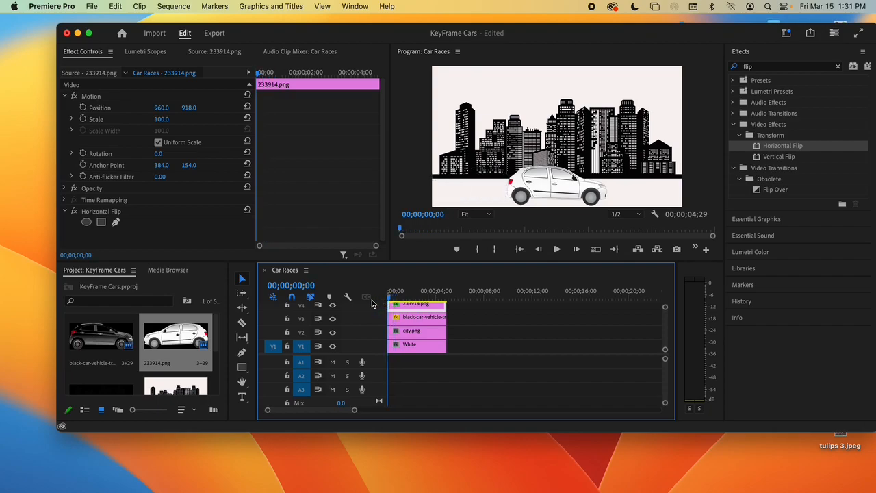
{"action": "left_click_drag", "start_coordinate": [162, 107], "coordinate": [59, 108]}
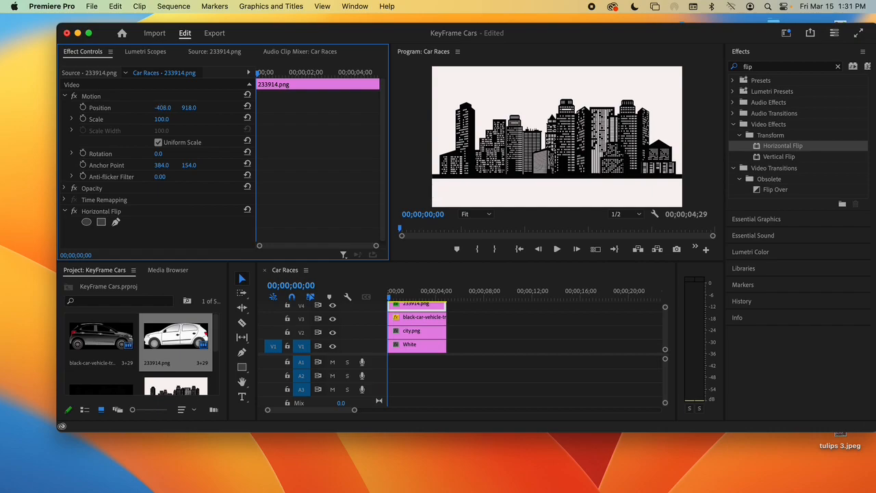
{"action": "left_click", "coordinate": [83, 108]}
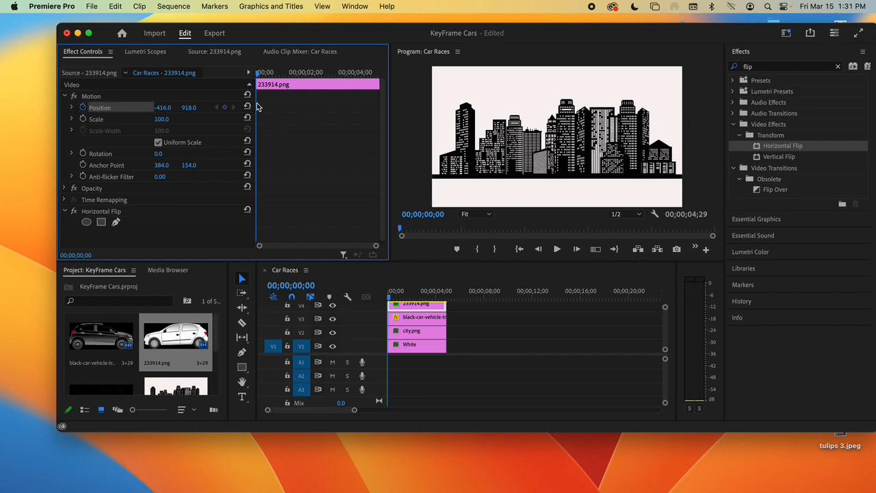
{"action": "left_click_drag", "start_coordinate": [391, 302], "coordinate": [422, 302]}
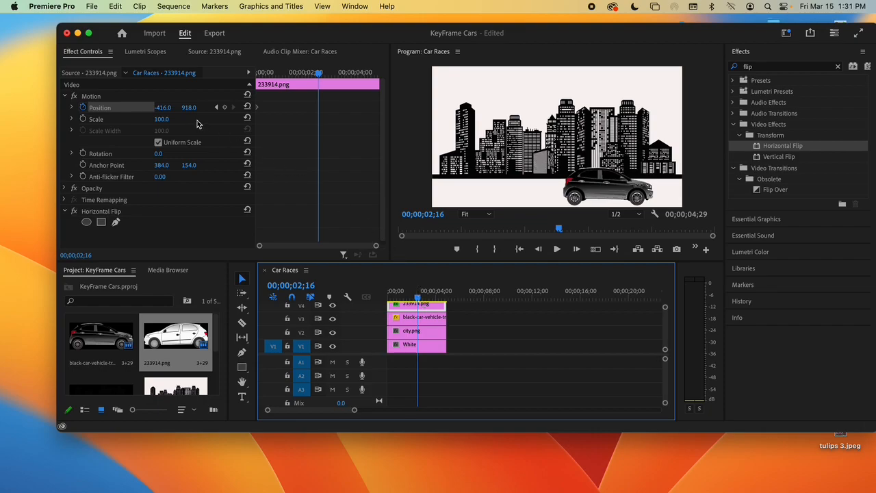
{"action": "left_click_drag", "start_coordinate": [163, 108], "coordinate": [330, 108]}
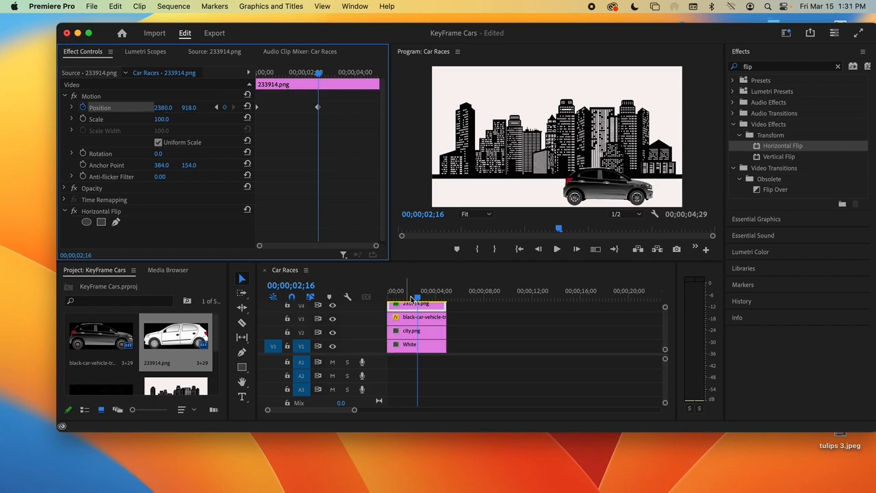
Play the sequence from its start to check the white car racing past the black car
{"action": "left_click", "coordinate": [361, 300]}
{"action": "key", "text": "Home"}
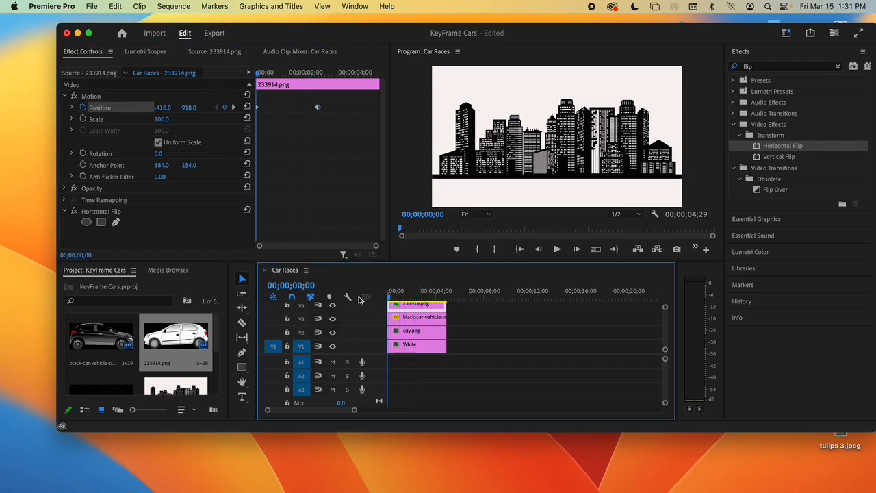
{"action": "key", "text": "shift+Right"}
{"action": "key", "text": "space"}
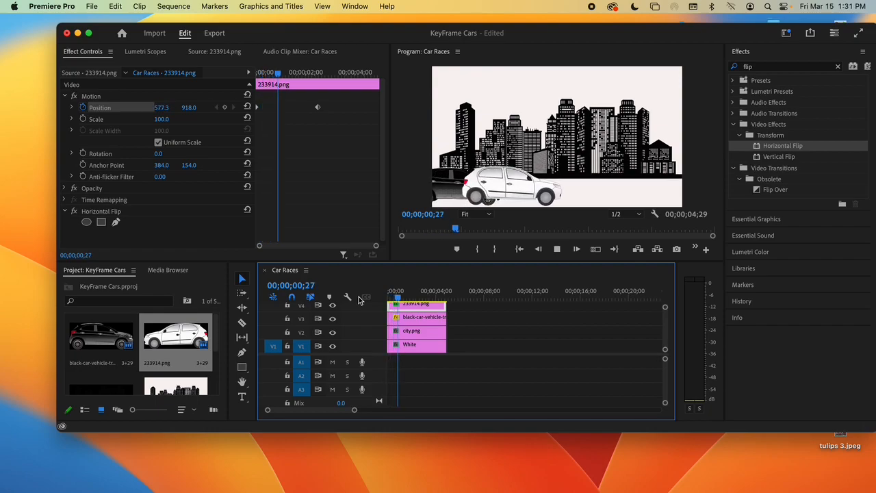